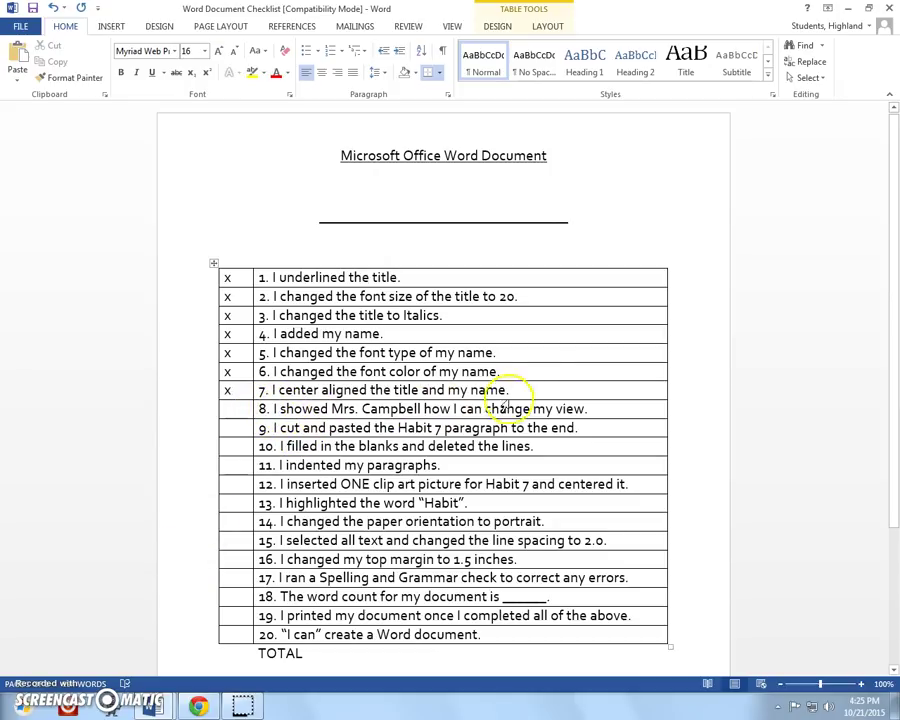
# Step: Bring 'The Leader in Me 1-7' worksheet in front of the Word Document Checklist
pyautogui.click(848, 8)
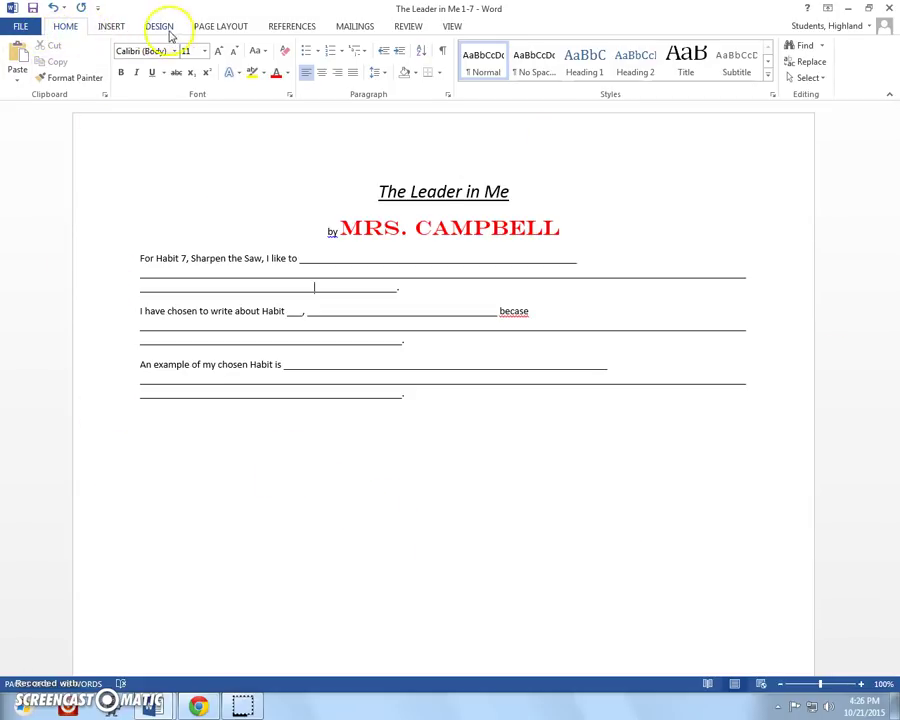
# Step: Zoom the worksheet to 200%, then down to 75%
pyautogui.click(455, 27)
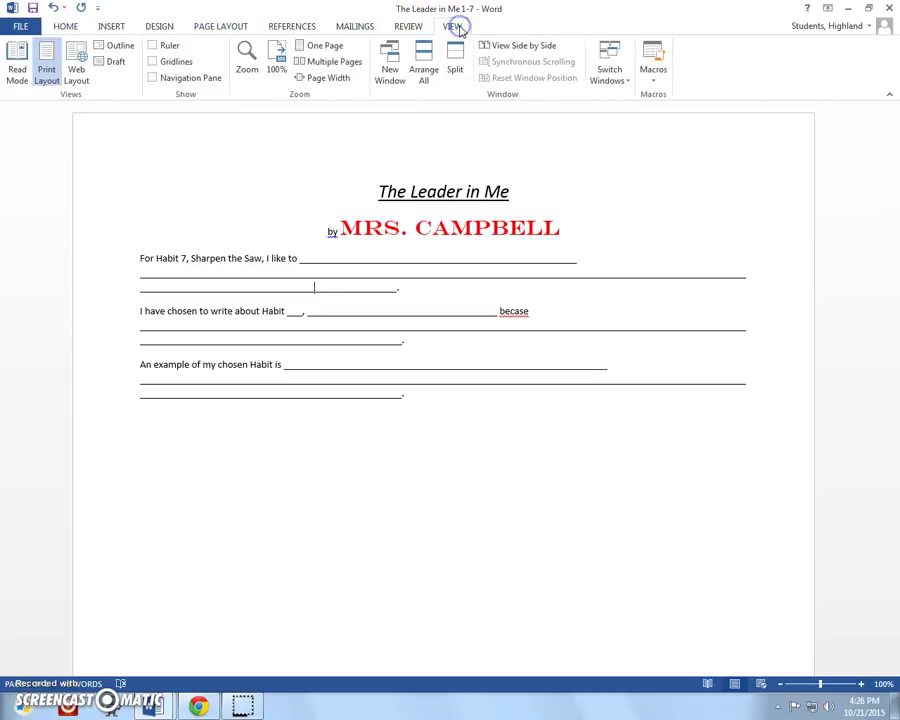
pyautogui.click(249, 60)
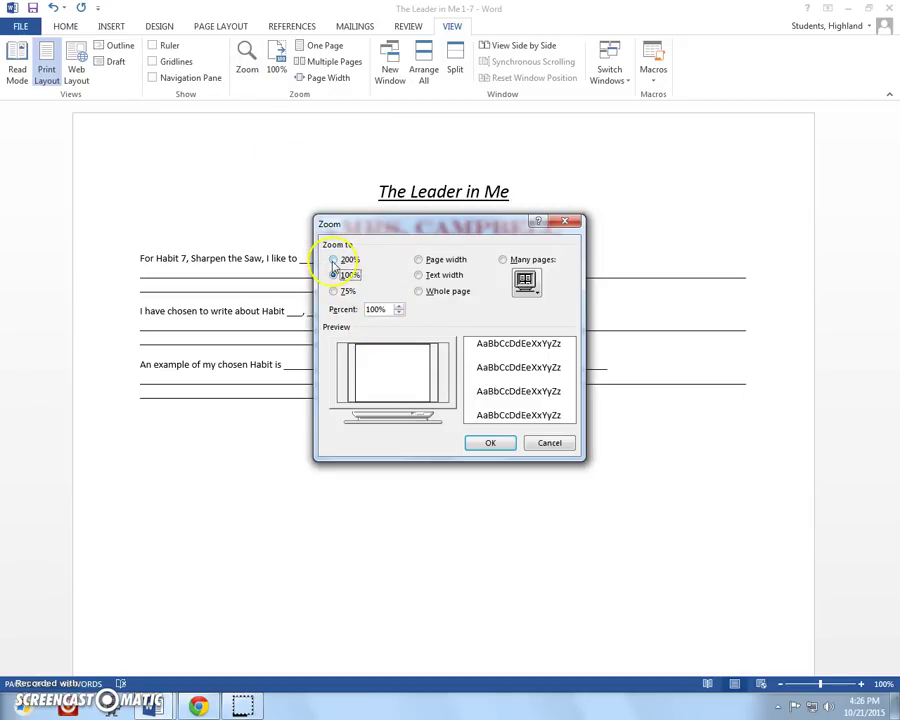
pyautogui.click(332, 260)
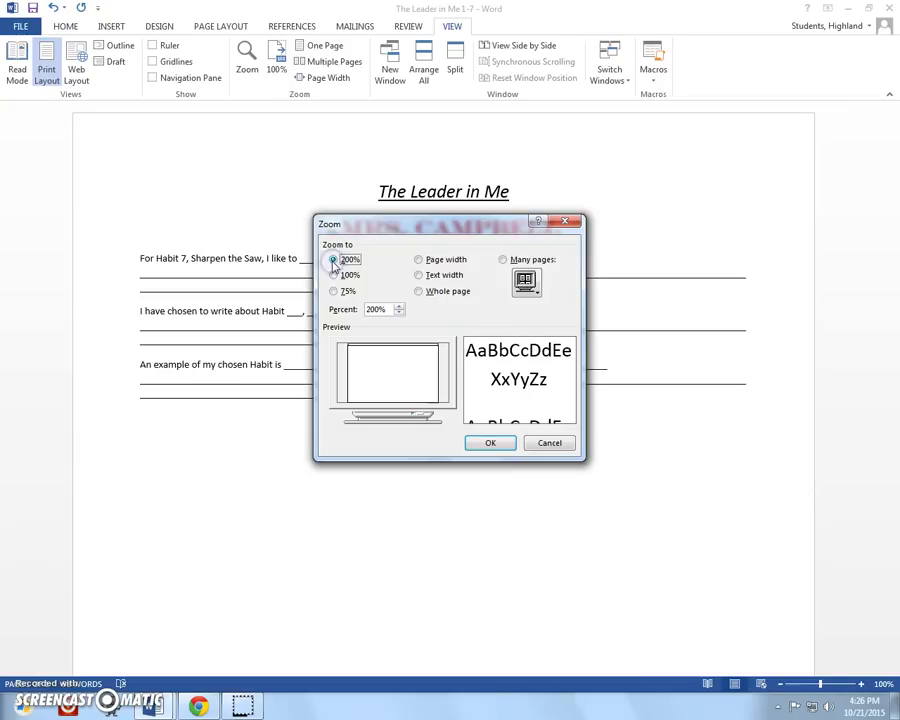
pyautogui.click(490, 443)
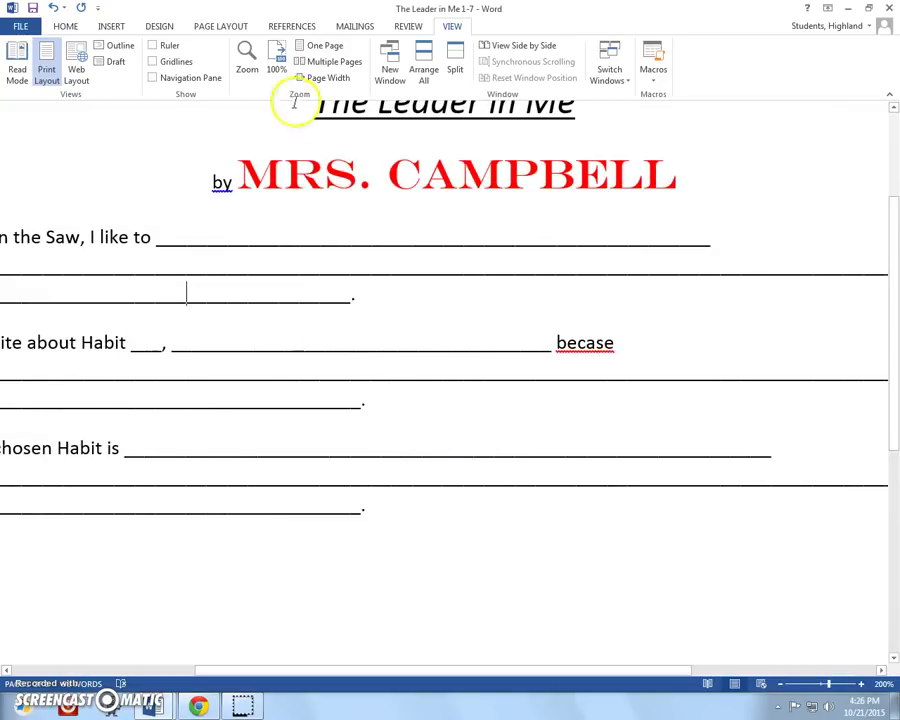
pyautogui.click(246, 58)
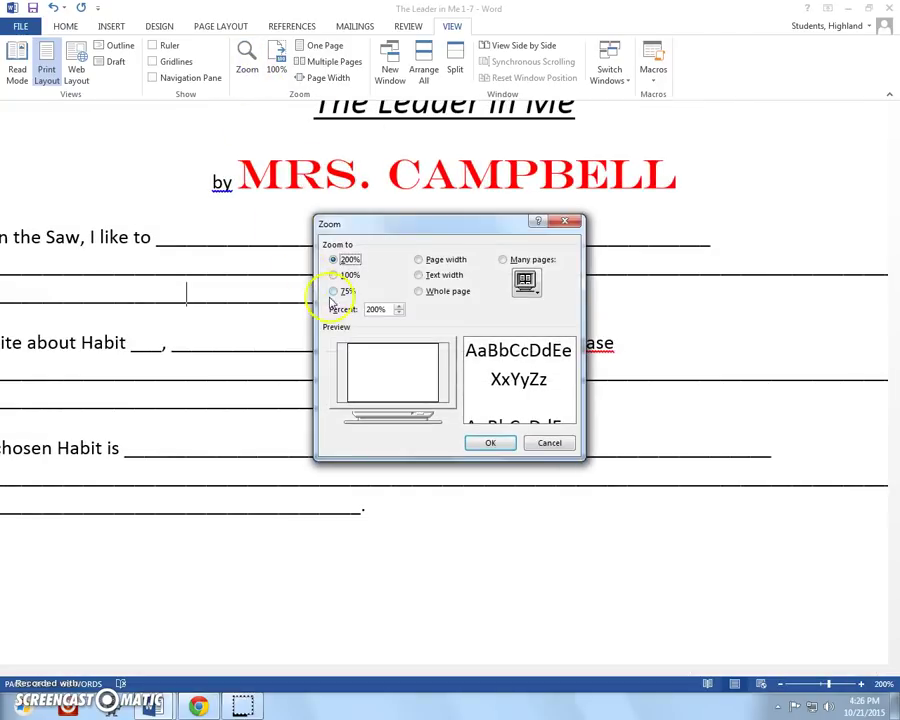
pyautogui.click(334, 291)
pyautogui.click(490, 443)
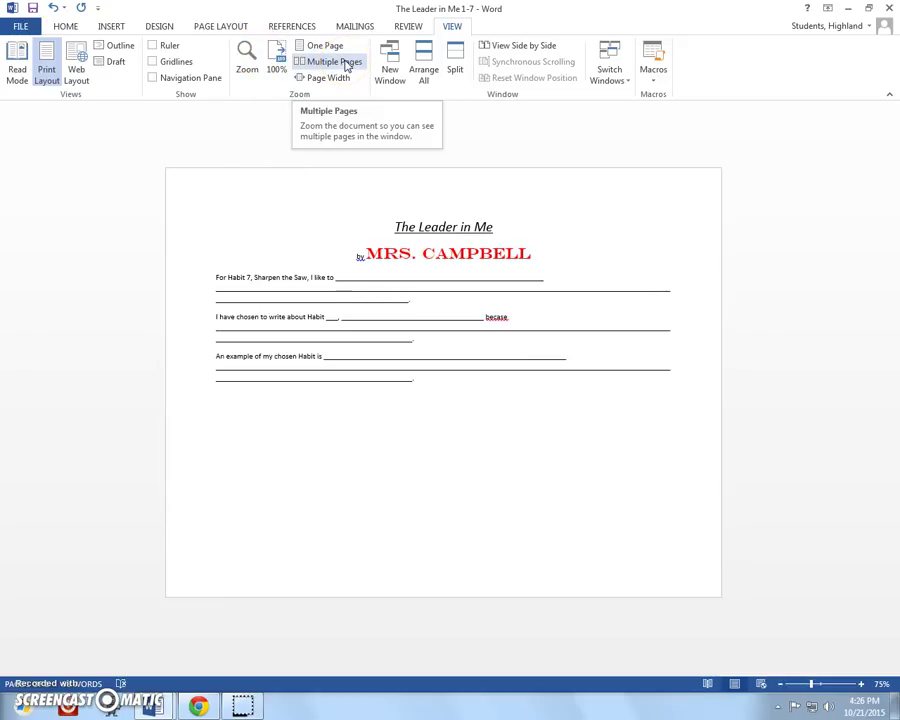
# Step: Set the worksheet zoom back to 100%, then close the Zoom dialog unchanged
pyautogui.click(343, 66)
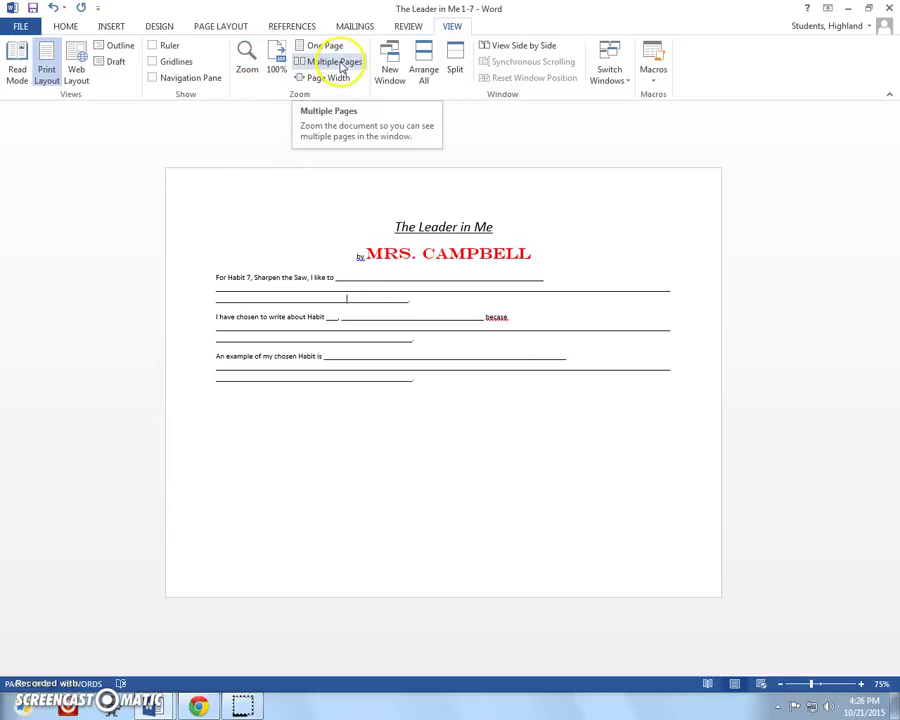
pyautogui.click(250, 66)
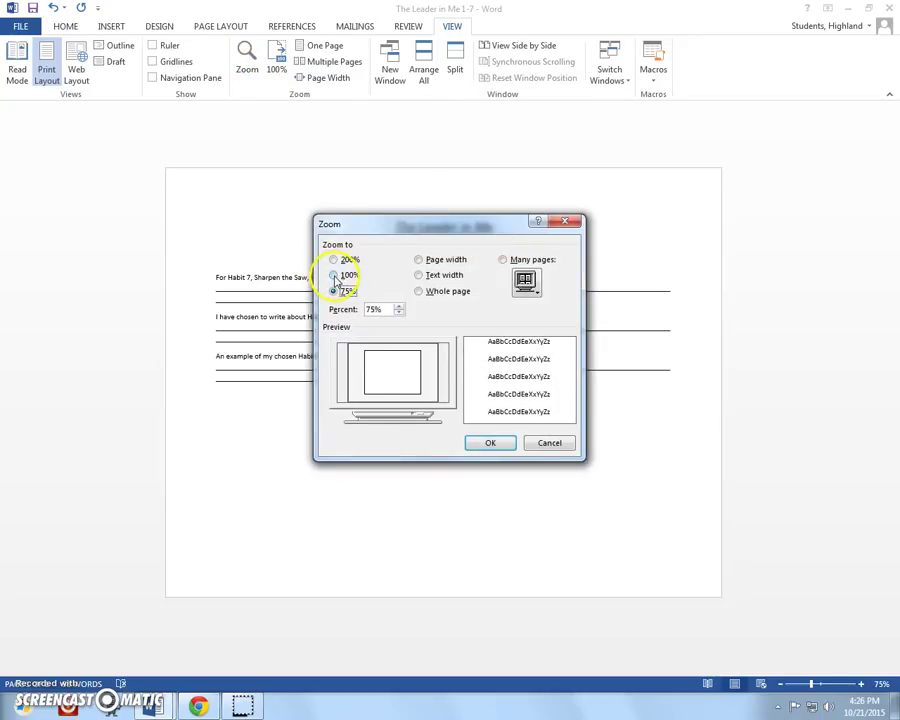
pyautogui.click(338, 280)
pyautogui.click(478, 444)
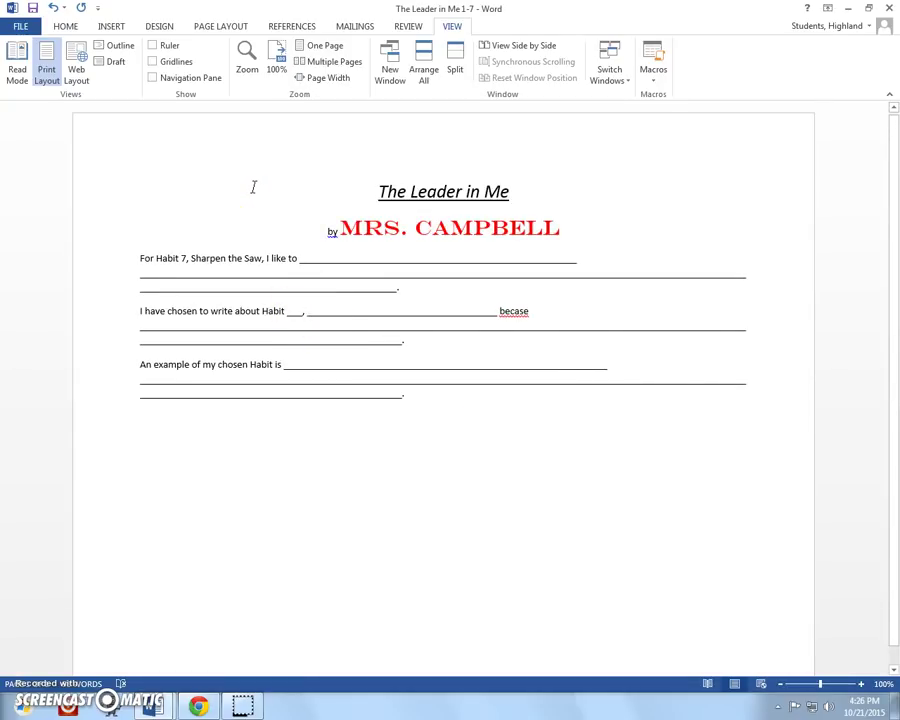
pyautogui.click(247, 187)
pyautogui.click(65, 25)
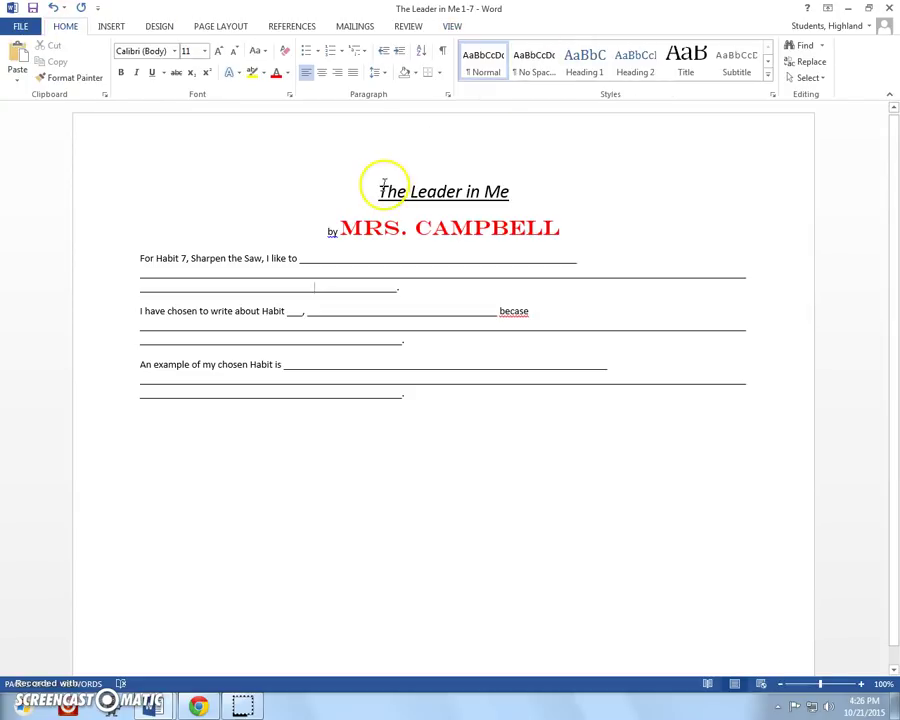
pyautogui.click(456, 28)
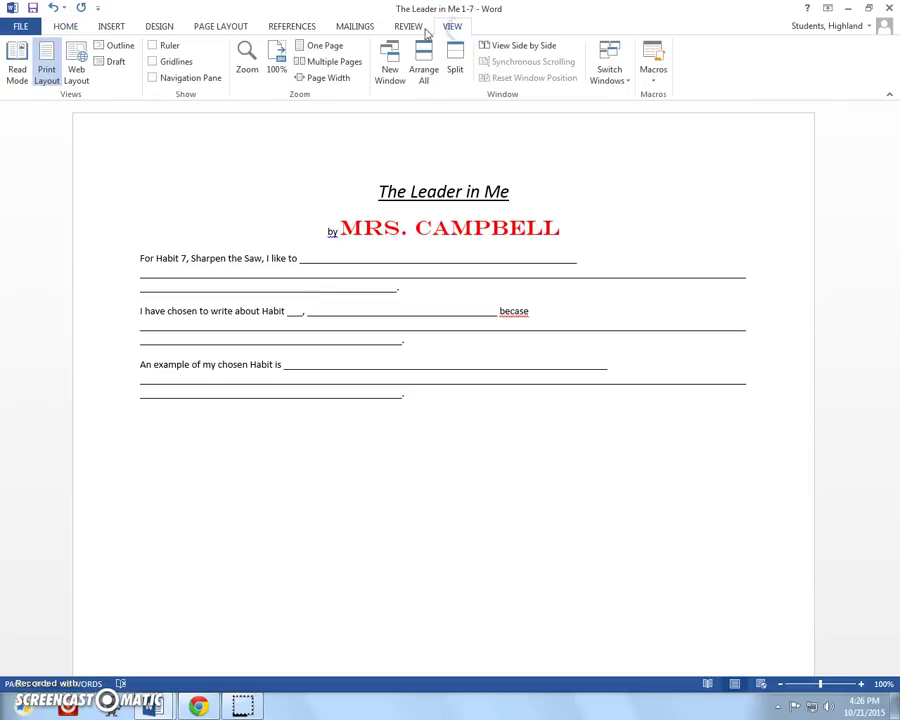
pyautogui.click(240, 64)
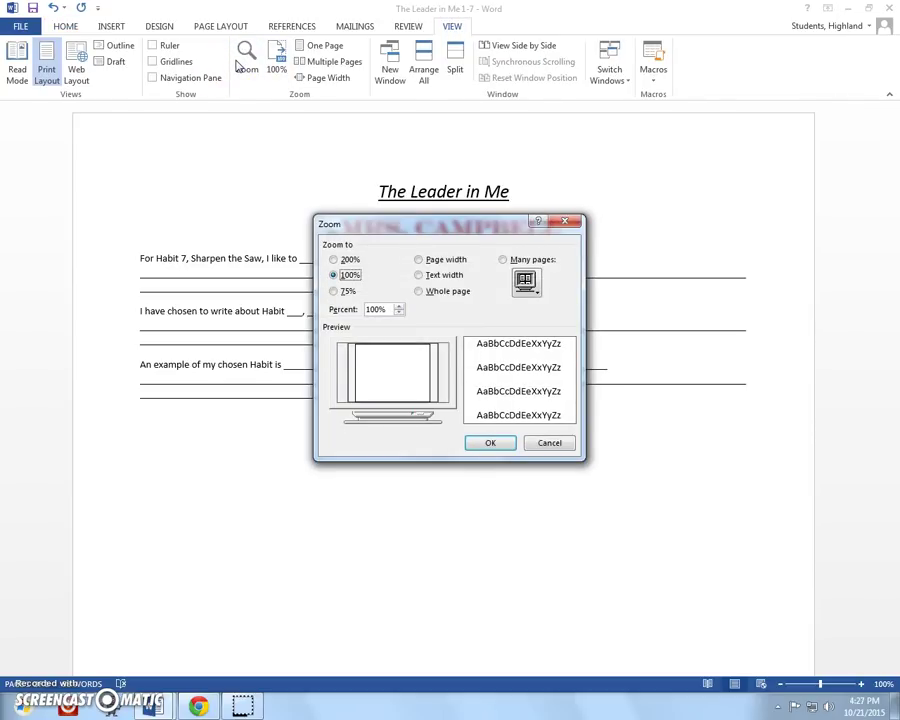
pyautogui.click(566, 222)
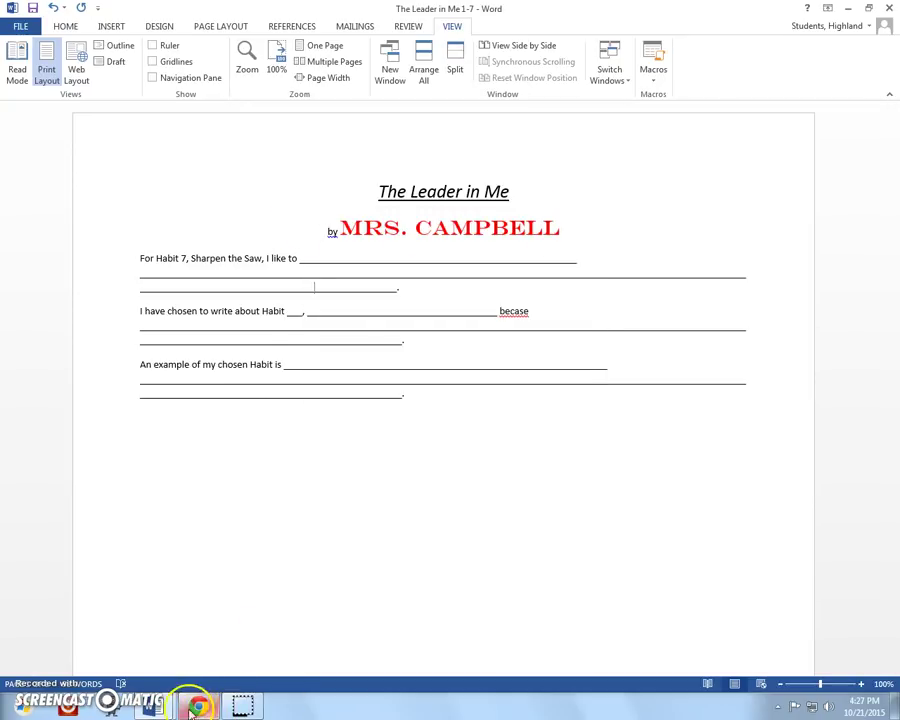
# Step: Put an x in checklist item 8 and minimize the checklist
pyautogui.click(150, 706)
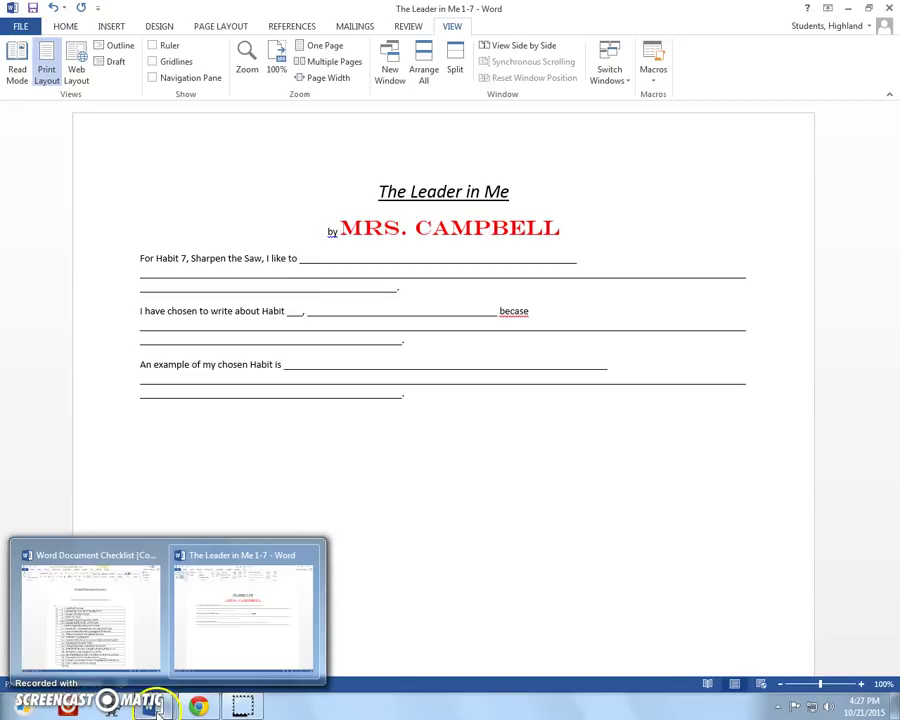
pyautogui.click(112, 622)
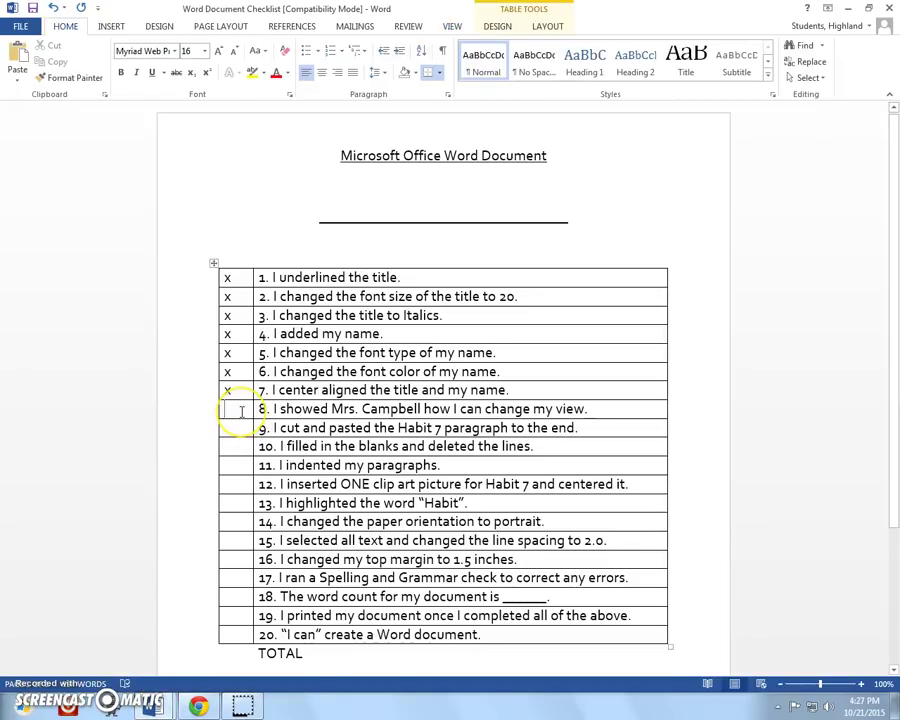
pyautogui.click(241, 412)
pyautogui.write('x')
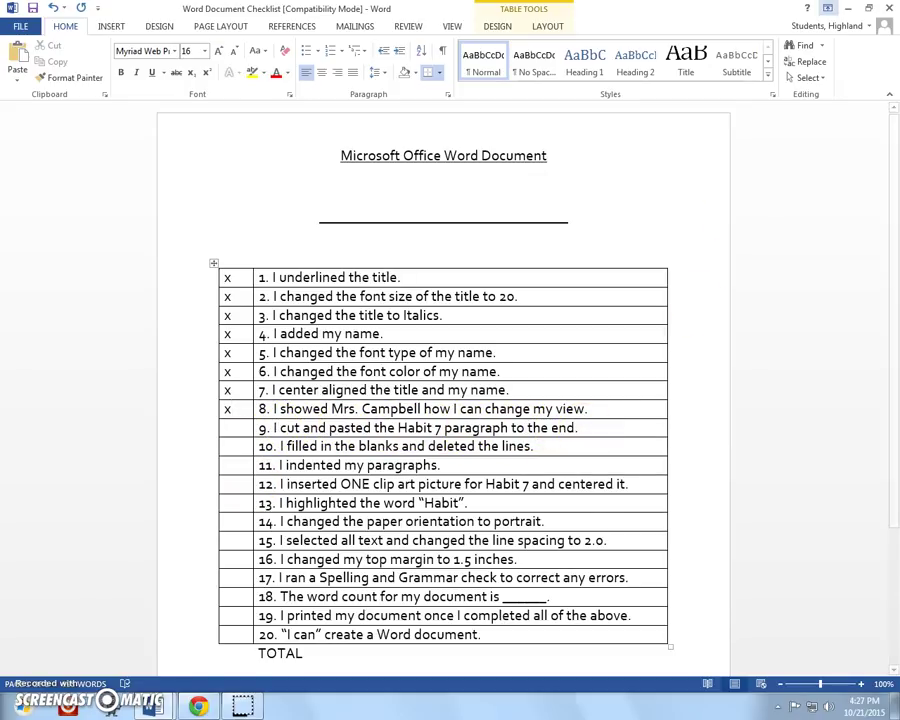
pyautogui.click(847, 12)
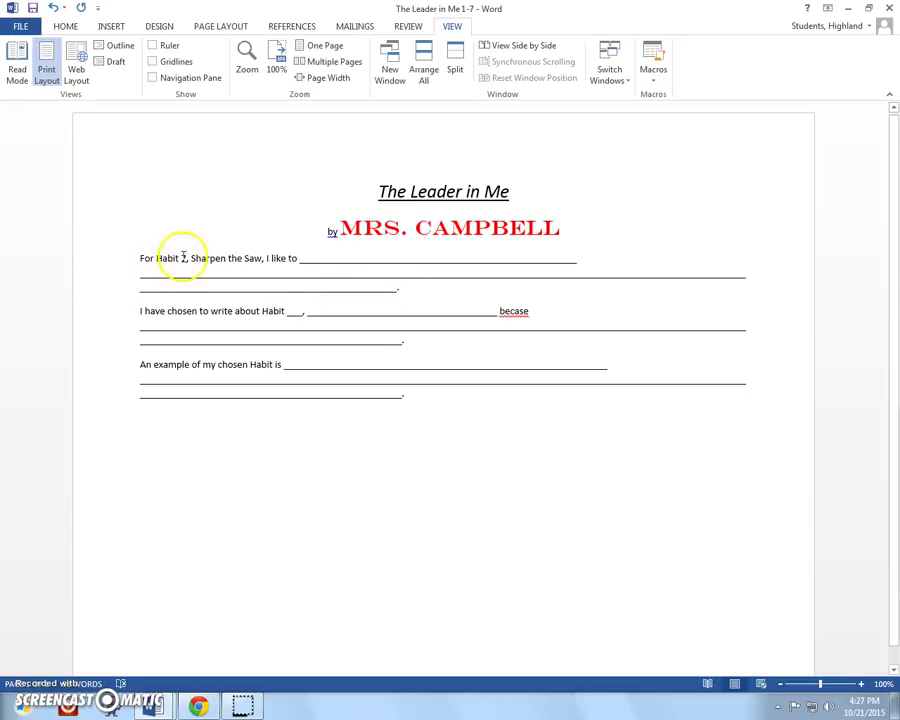
# Step: Select and cut the 'For Habit 7, Sharpen the Saw' paragraph, undoing once and cutting again
pyautogui.click(417, 292)
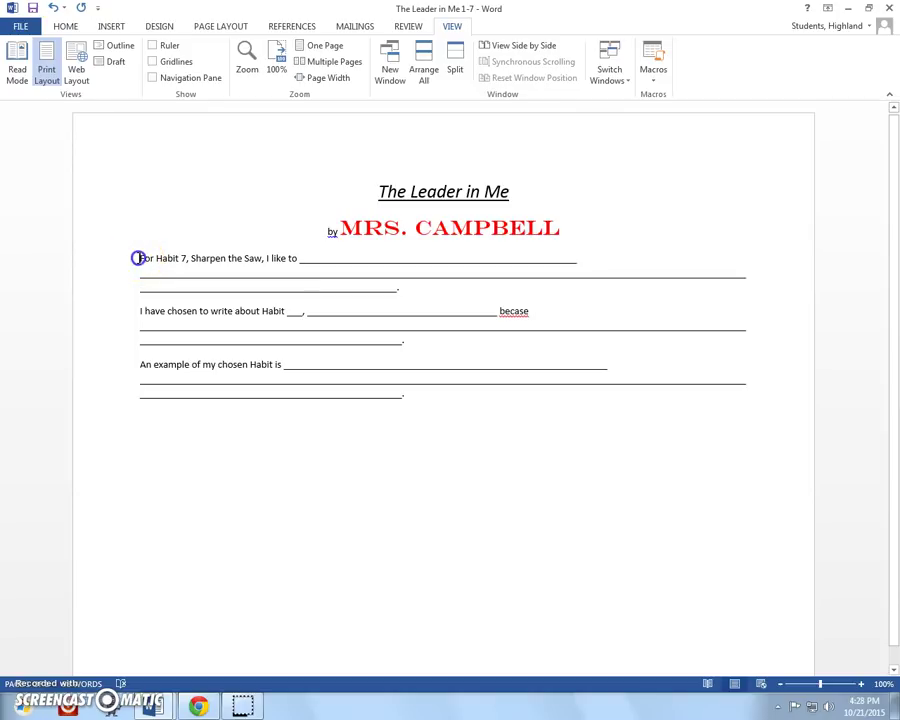
pyautogui.moveTo(138, 258); pyautogui.dragTo(402, 291)
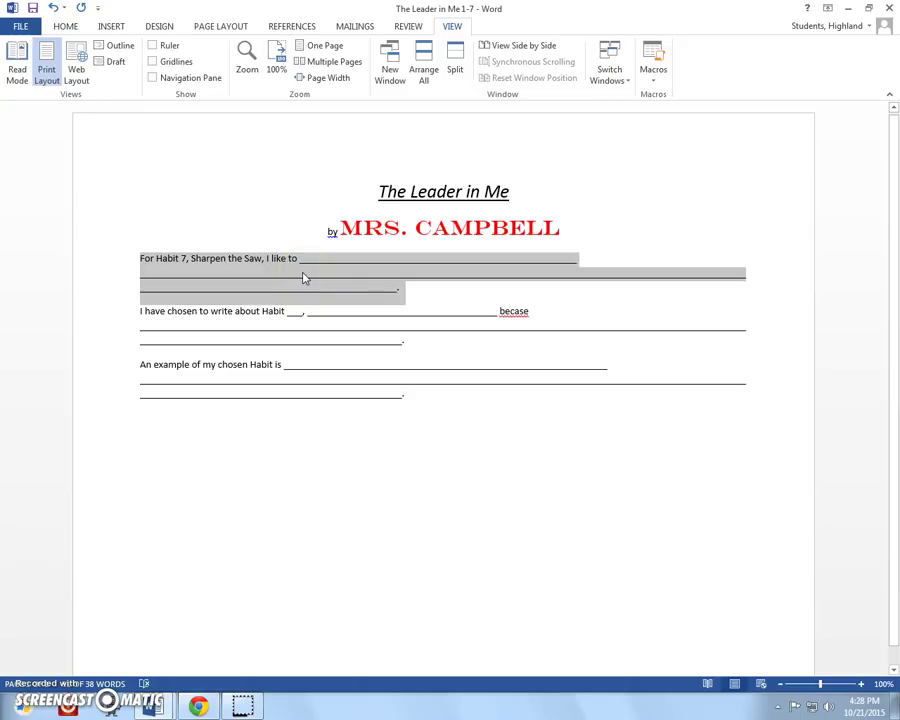
pyautogui.rightClick(304, 276)
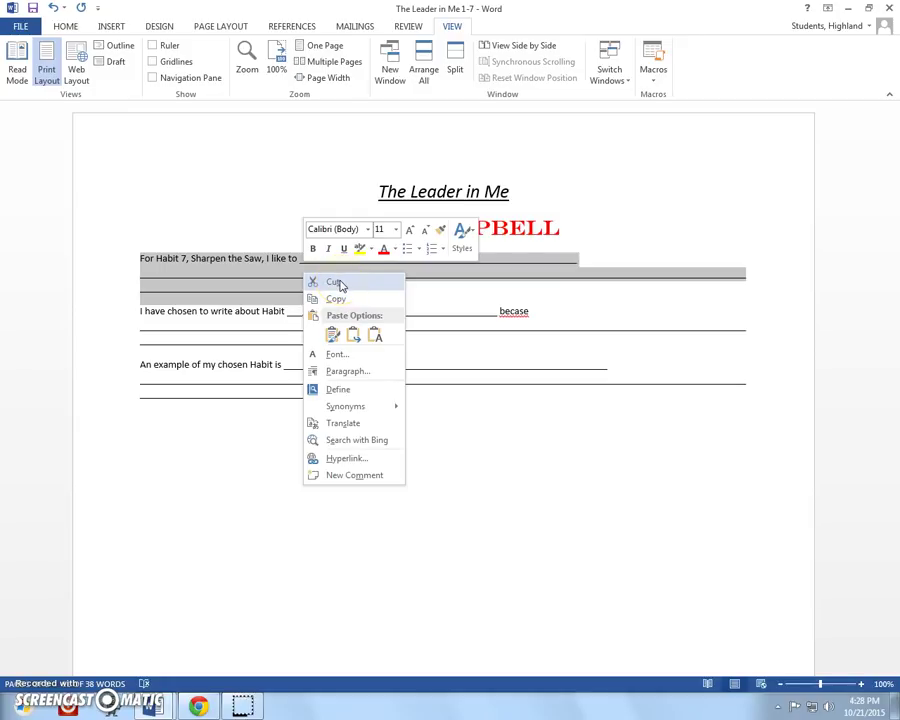
pyautogui.click(339, 282)
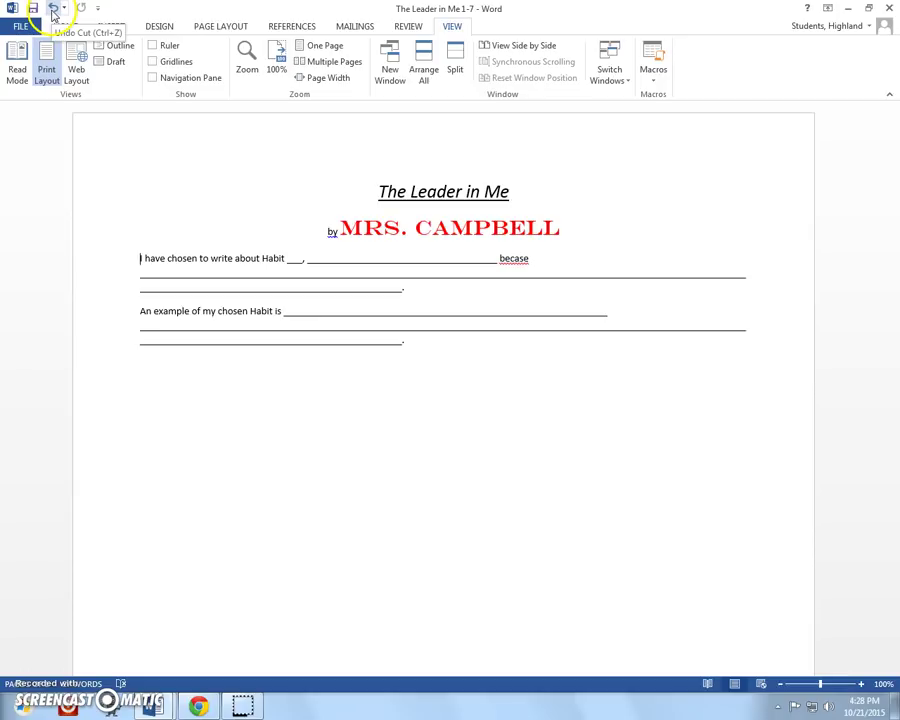
pyautogui.click(53, 9)
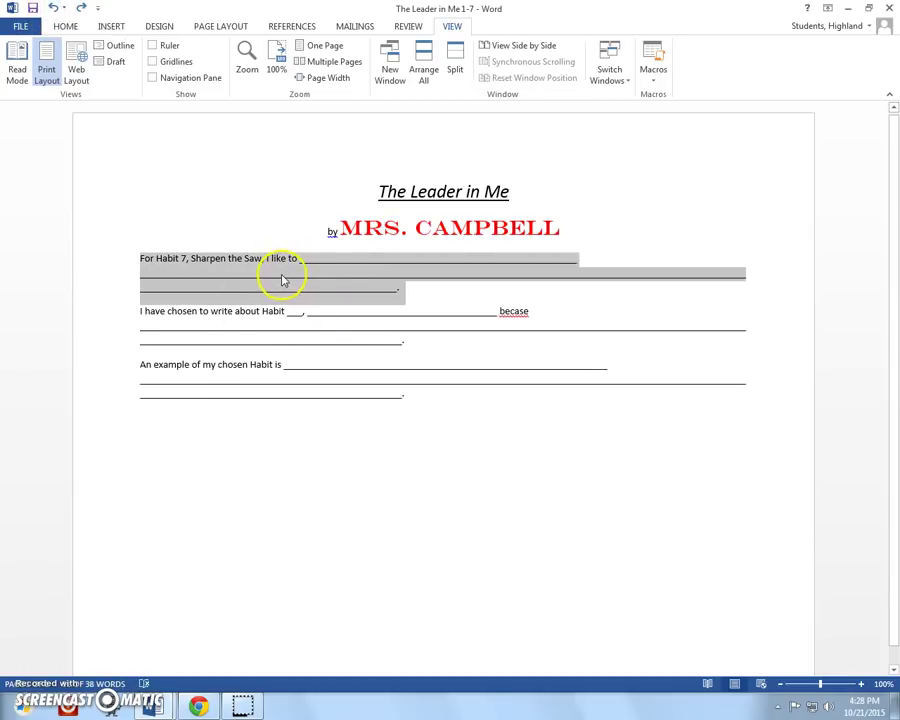
pyautogui.rightClick(282, 278)
pyautogui.click(313, 284)
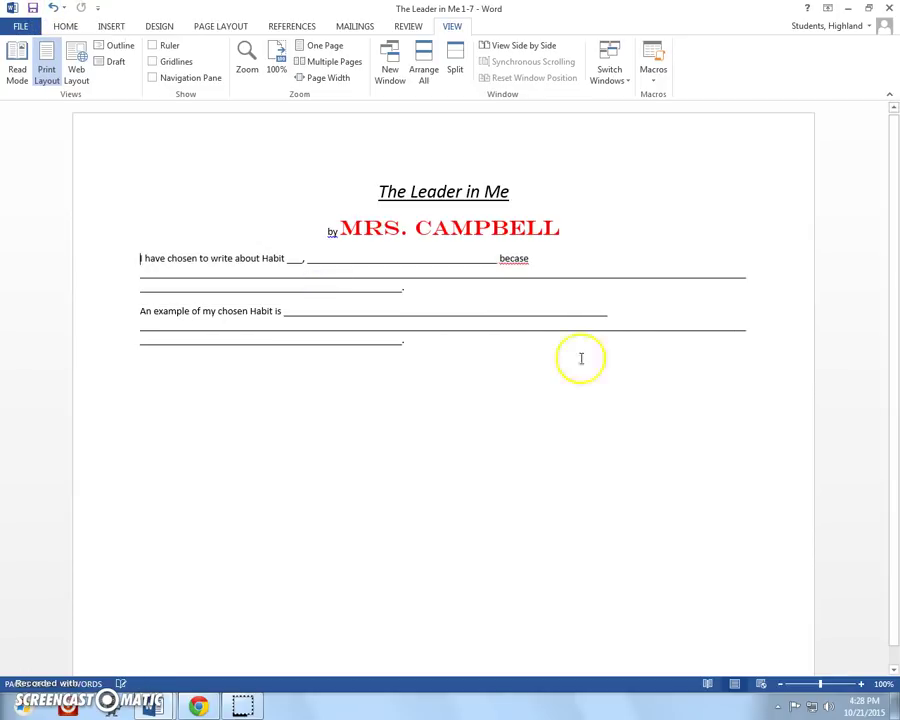
# Step: Paste the Habit 7 paragraph onto the empty last line using Keep Source Formatting
pyautogui.click(139, 259)
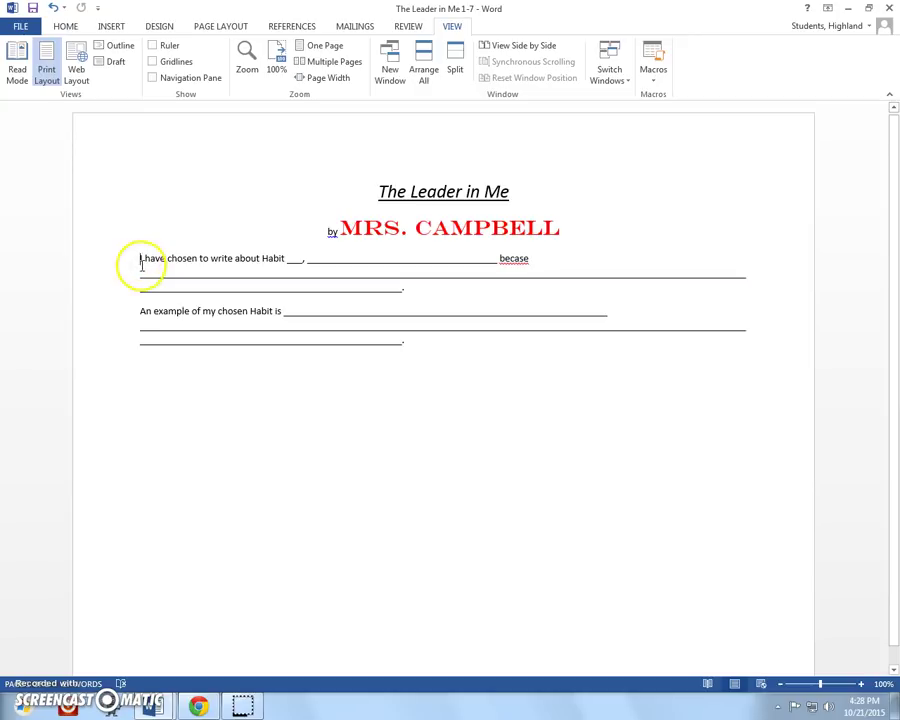
pyautogui.click(142, 373)
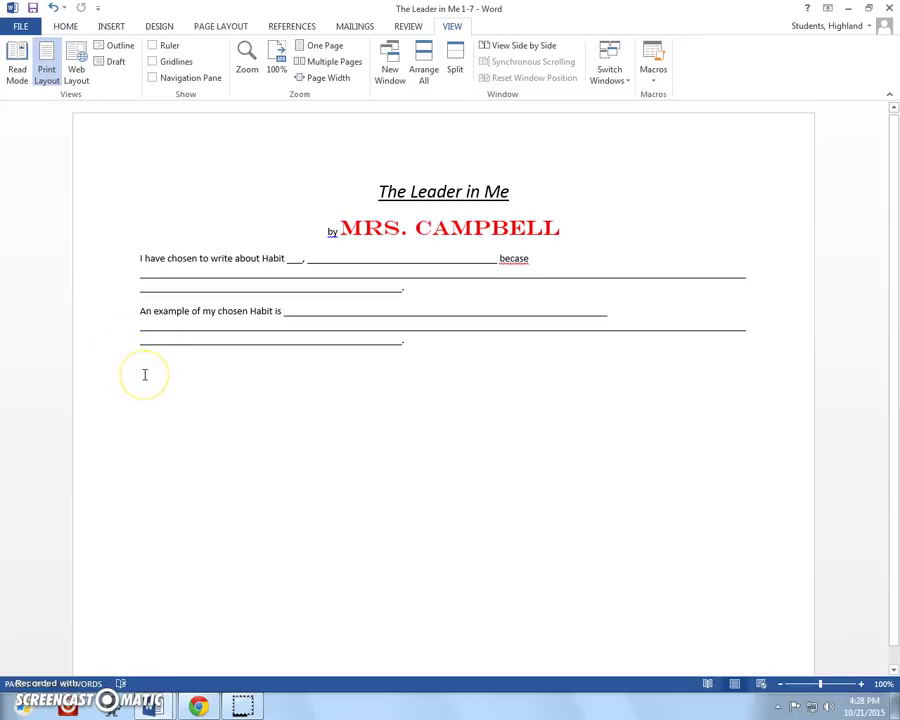
pyautogui.rightClick(142, 369)
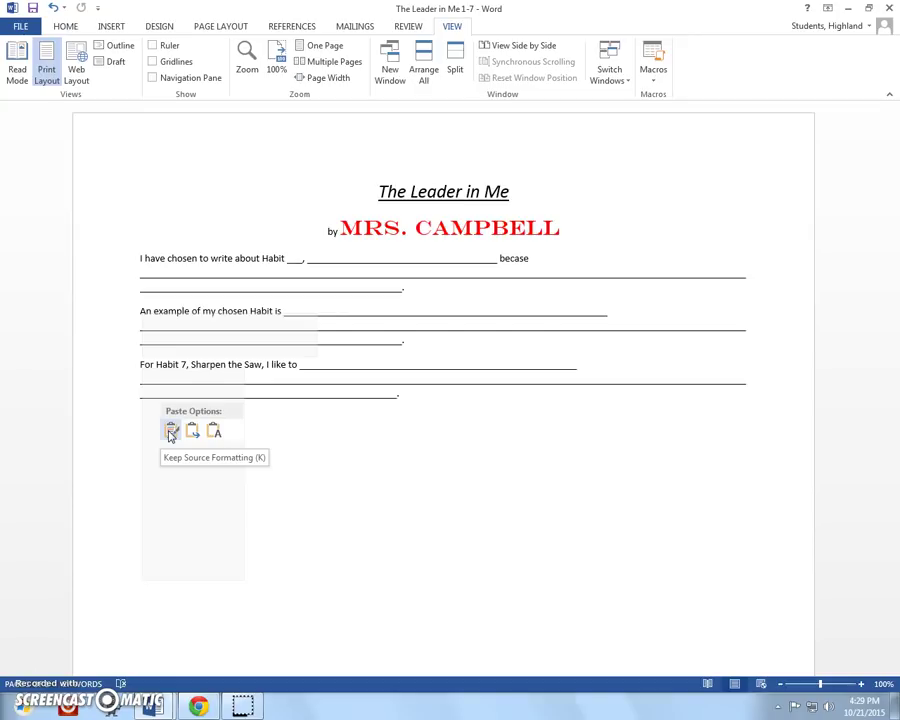
pyautogui.click(171, 431)
pyautogui.click(193, 433)
pyautogui.click(216, 434)
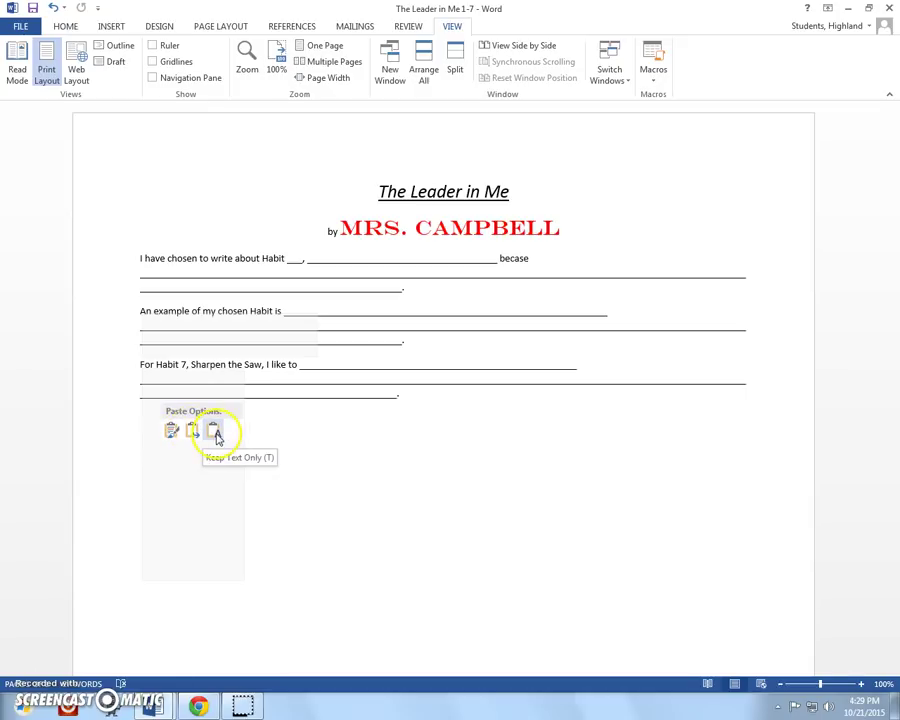
pyautogui.click(216, 435)
pyautogui.click(172, 434)
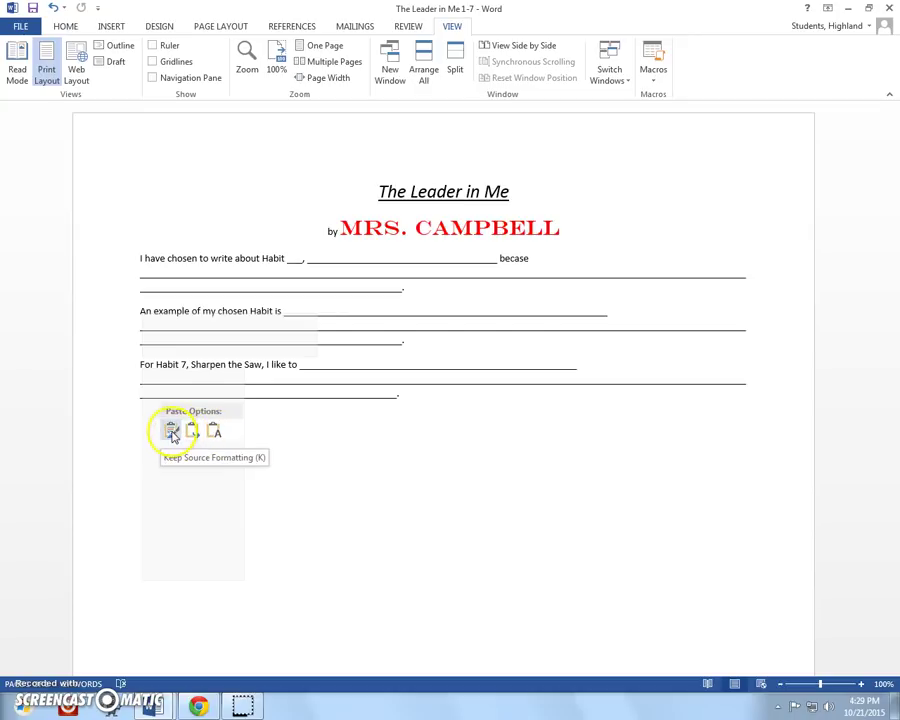
pyautogui.click(172, 434)
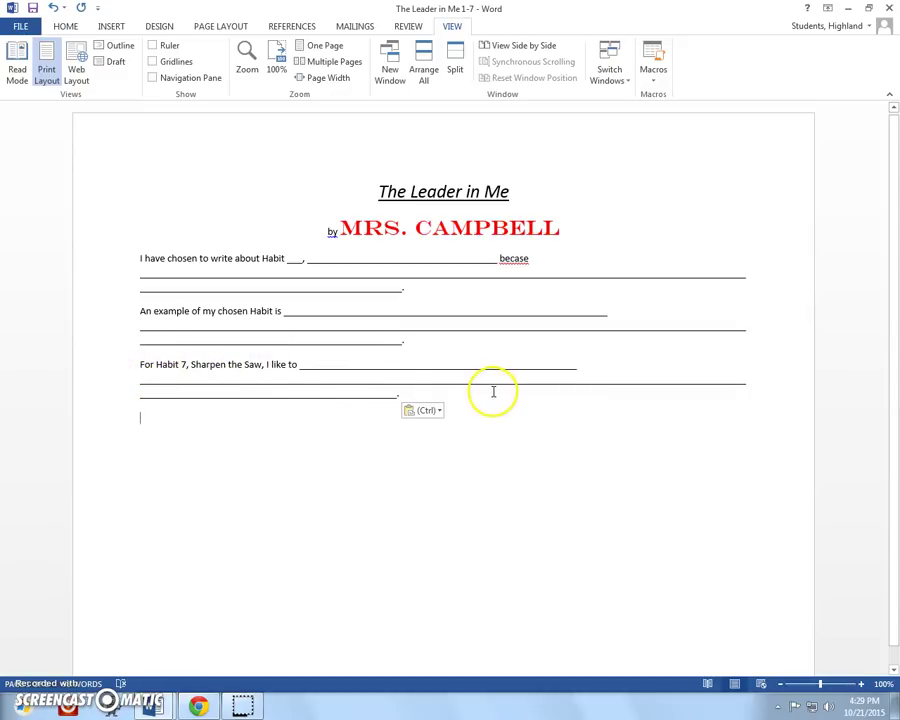
pyautogui.click(63, 28)
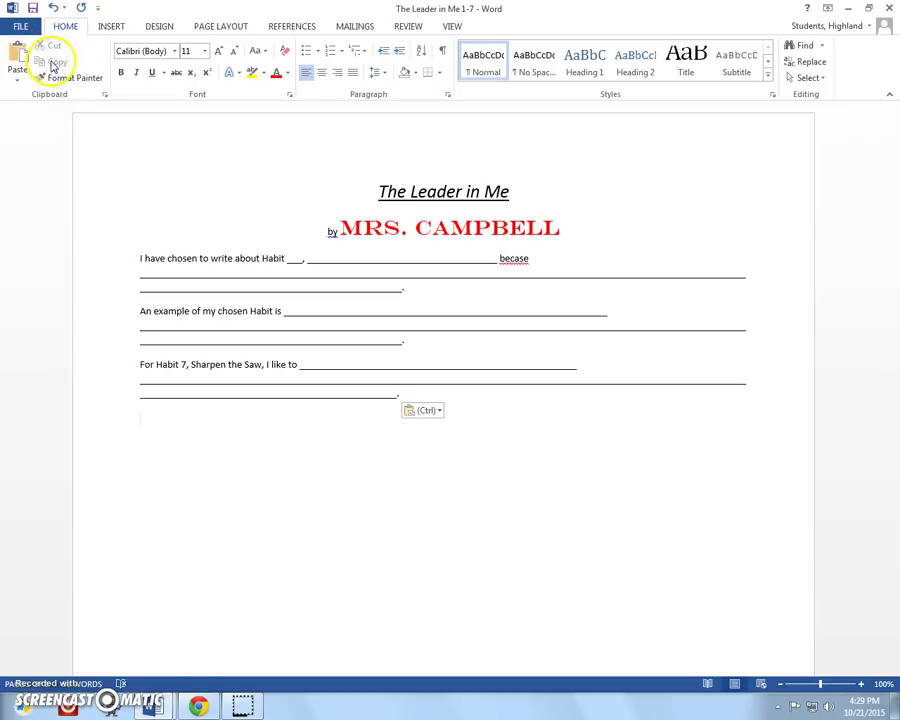
pyautogui.click(16, 80)
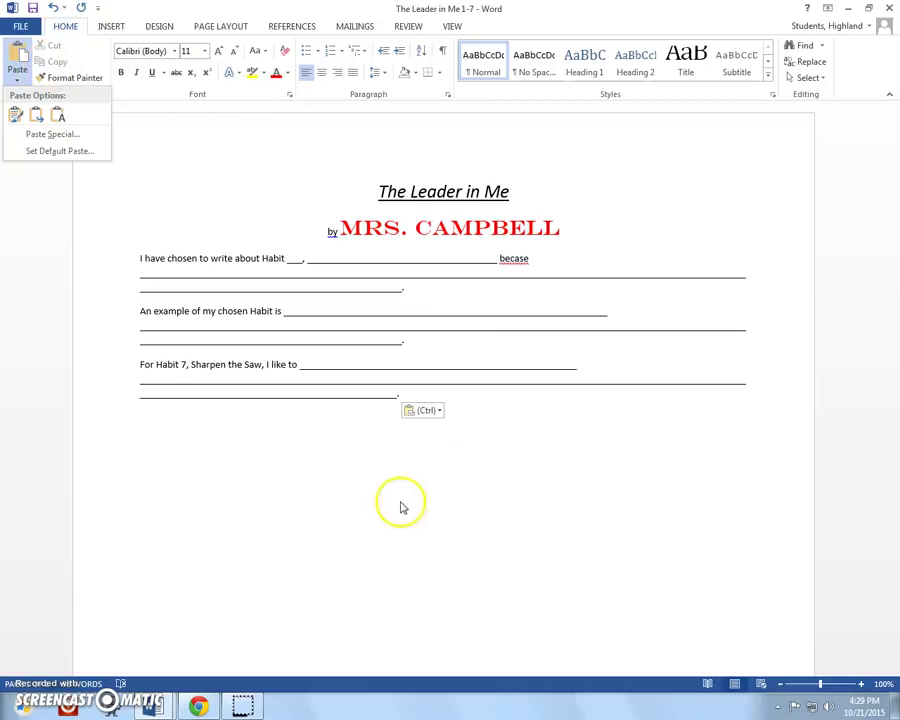
pyautogui.click(251, 482)
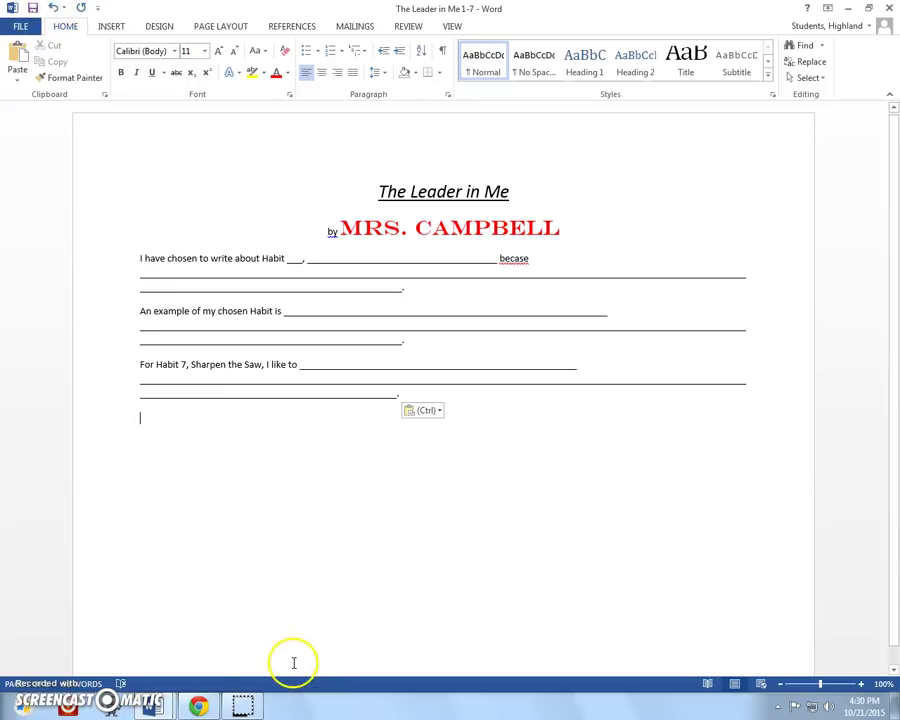
pyautogui.moveTo(158, 712)
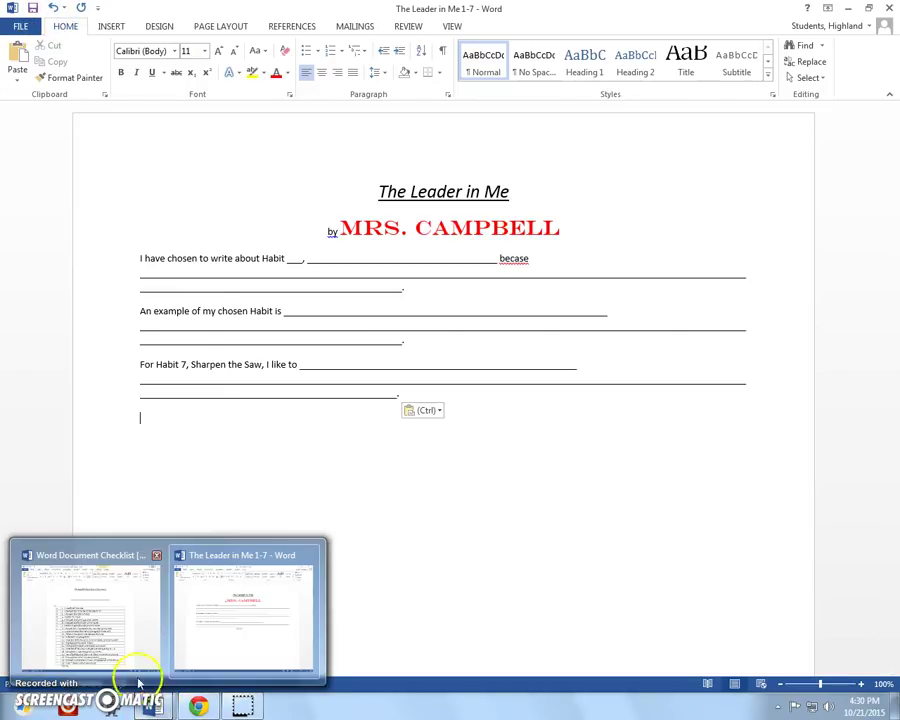
# Step: Put an x in checklist item 9, then minimize the checklist
pyautogui.click(145, 647)
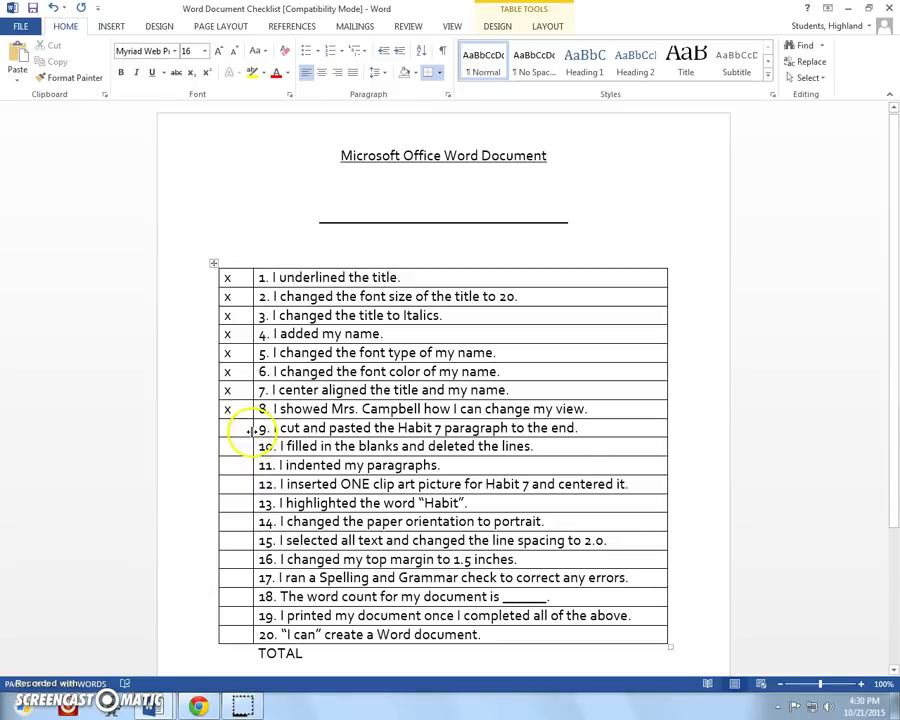
pyautogui.click(231, 427)
pyautogui.write('x')
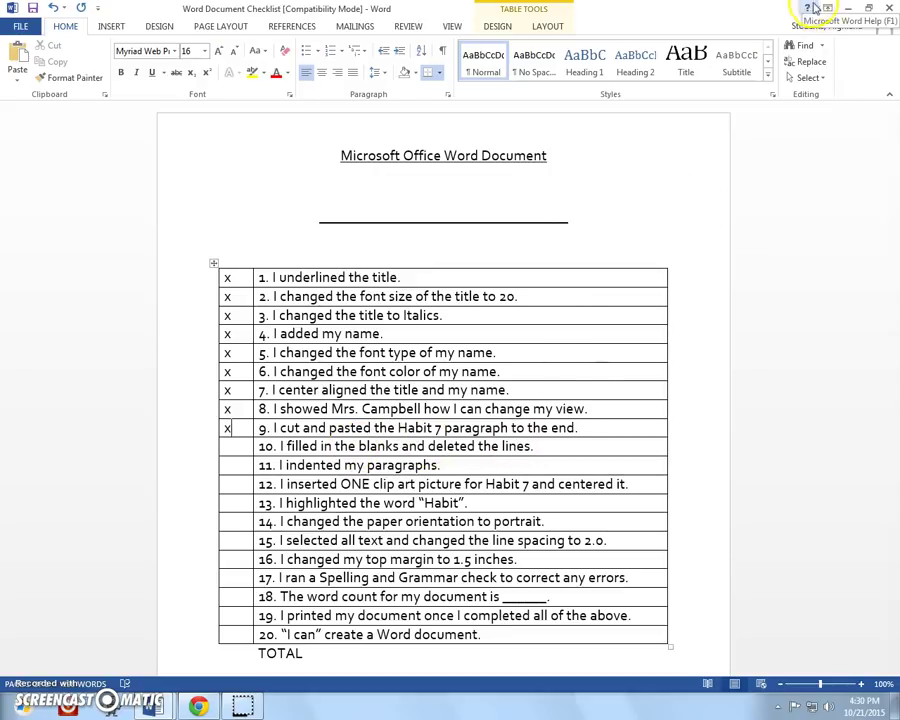
pyautogui.click(848, 8)
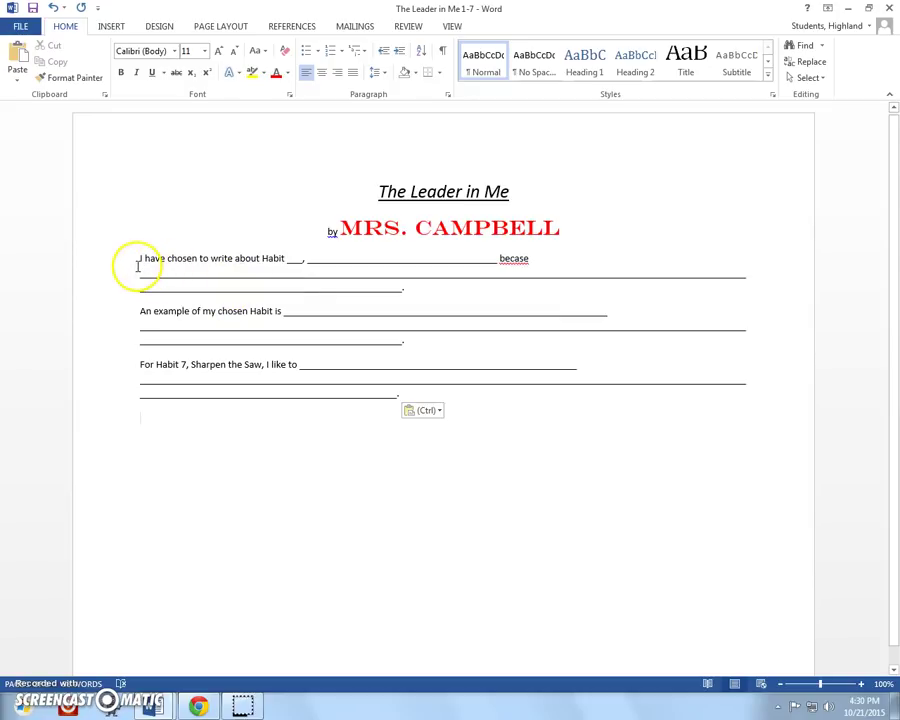
# Step: Fill in 'Habit 3, Put First Things First,' and delete the underscore blanks after it
pyautogui.click(287, 258)
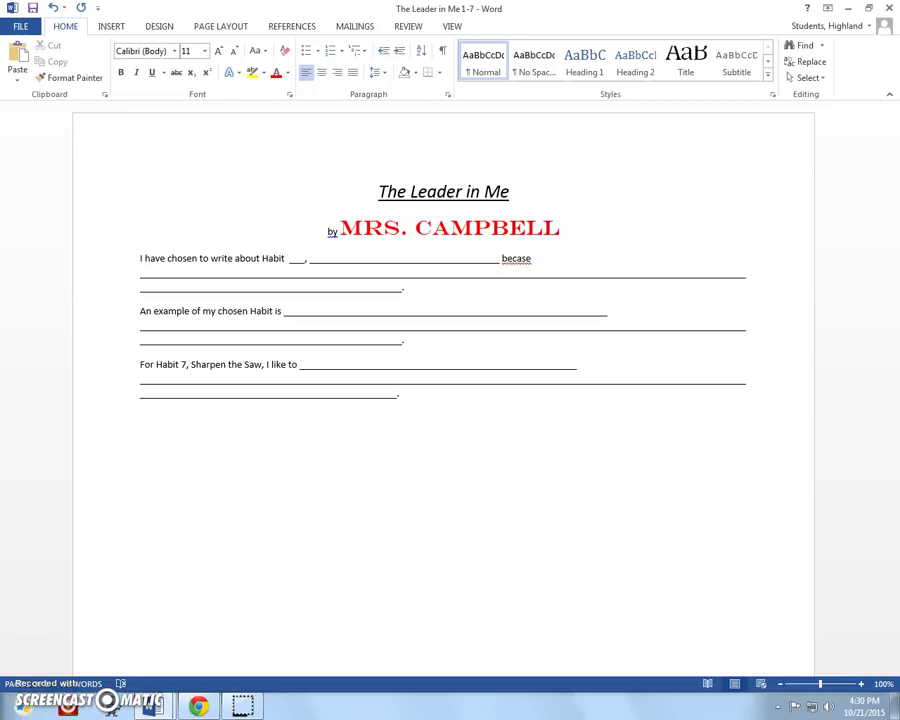
pyautogui.write('3, Put Fi')
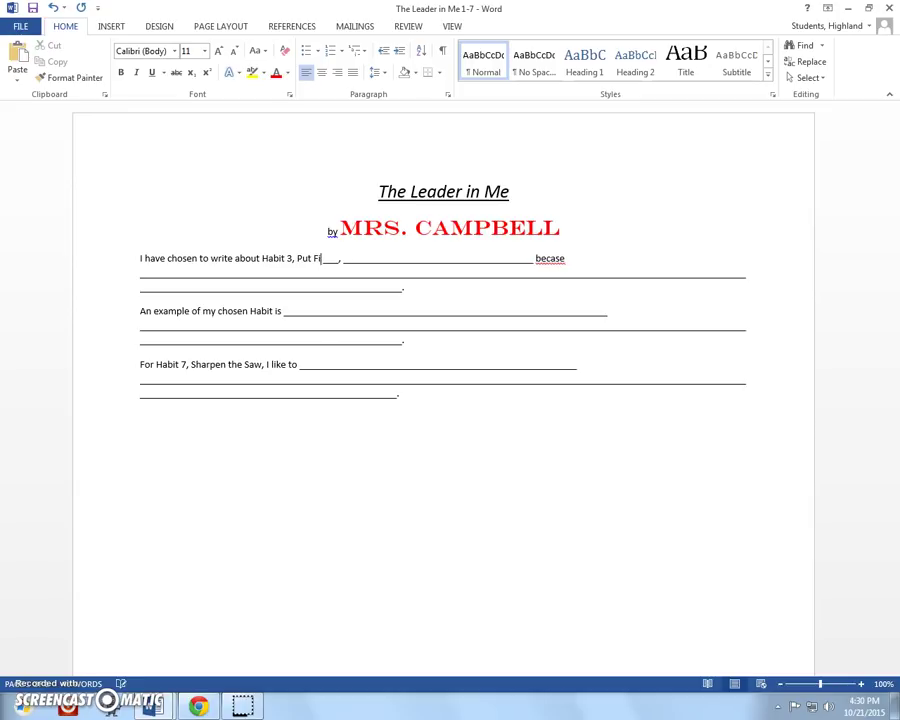
pyautogui.write('rst Thning')
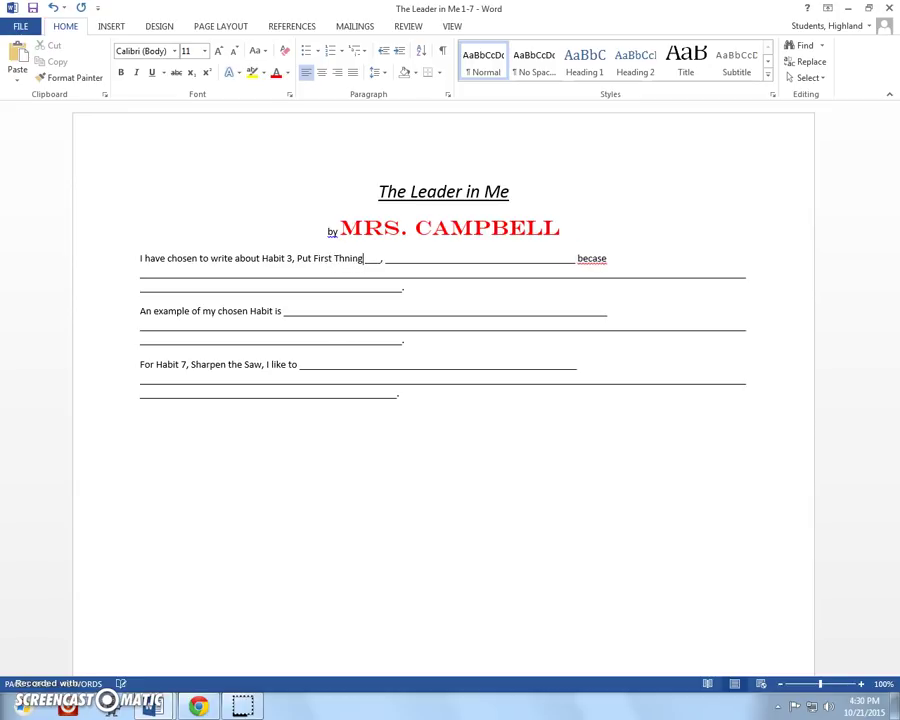
pyautogui.press('BackSpace')
pyautogui.press('BackSpace')
pyautogui.press('BackSpace')
pyautogui.press('BackSpace')
pyautogui.write('ings Fir')
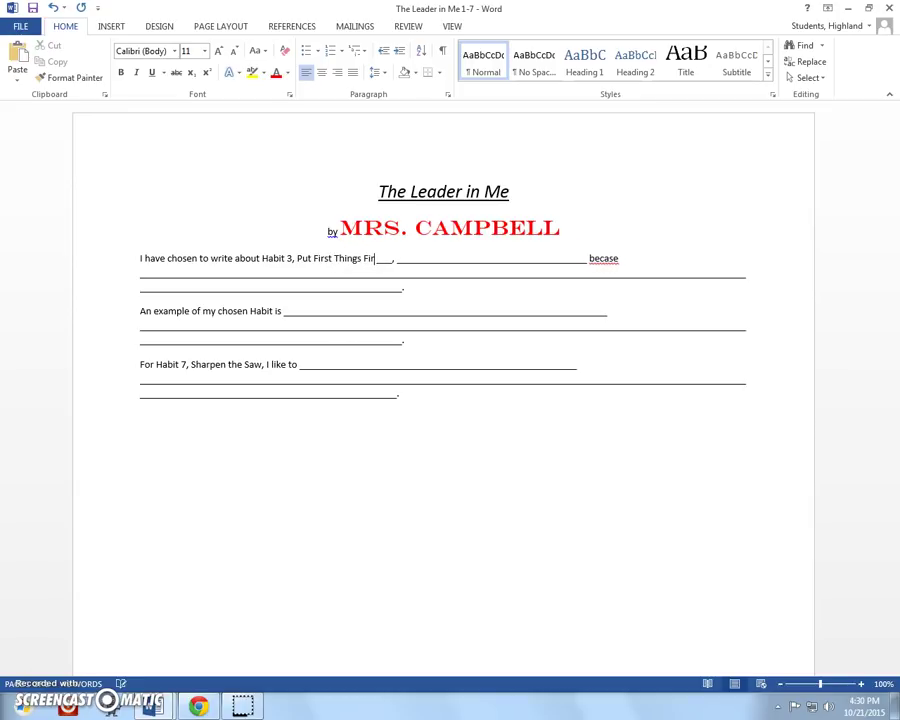
pyautogui.write('st,')
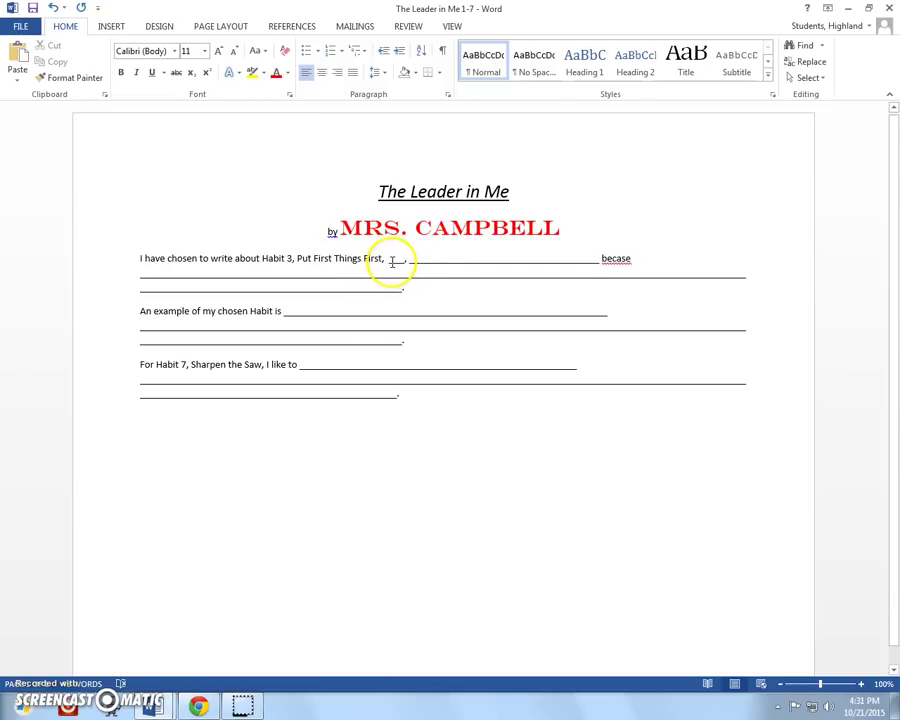
pyautogui.click(392, 258)
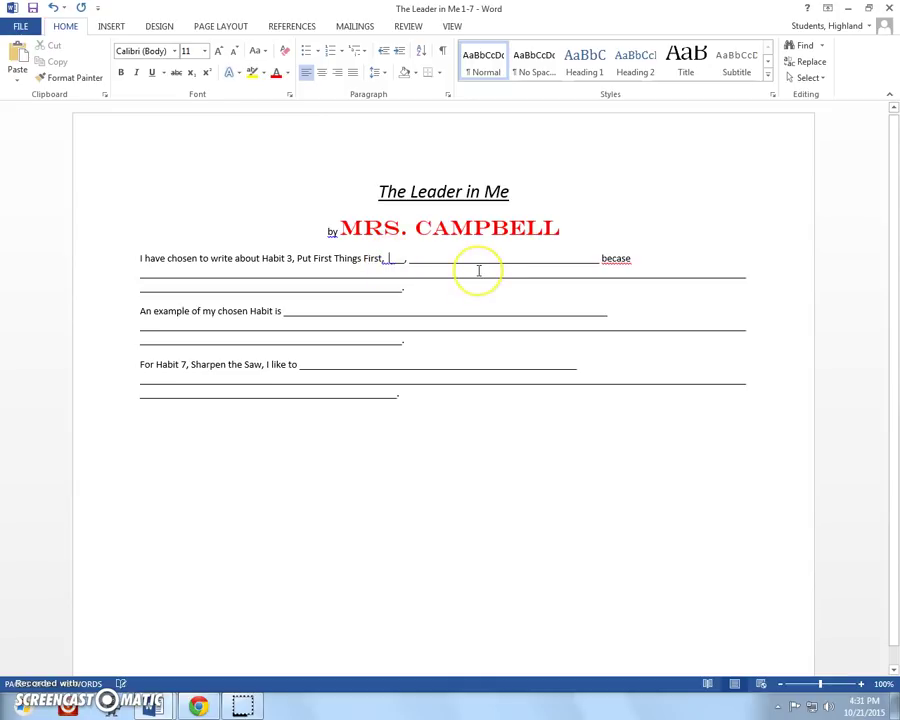
pyautogui.press('Delete')
pyautogui.press('Delete')
pyautogui.press('Delete')
pyautogui.press('Delete')
pyautogui.press('Delete')
pyautogui.press('Delete')
pyautogui.press('Delete')
pyautogui.press('Delete')
pyautogui.press('Delete')
pyautogui.press('Delete')
pyautogui.press('Delete')
pyautogui.press('Delete')
pyautogui.press('Delete')
pyautogui.press('Delete')
pyautogui.press('Delete')
pyautogui.press('Delete')
pyautogui.press('Delete')
pyautogui.press('Delete')
pyautogui.press('Delete')
pyautogui.press('Delete')
pyautogui.press('Delete')
pyautogui.press('Delete')
pyautogui.press('Delete')
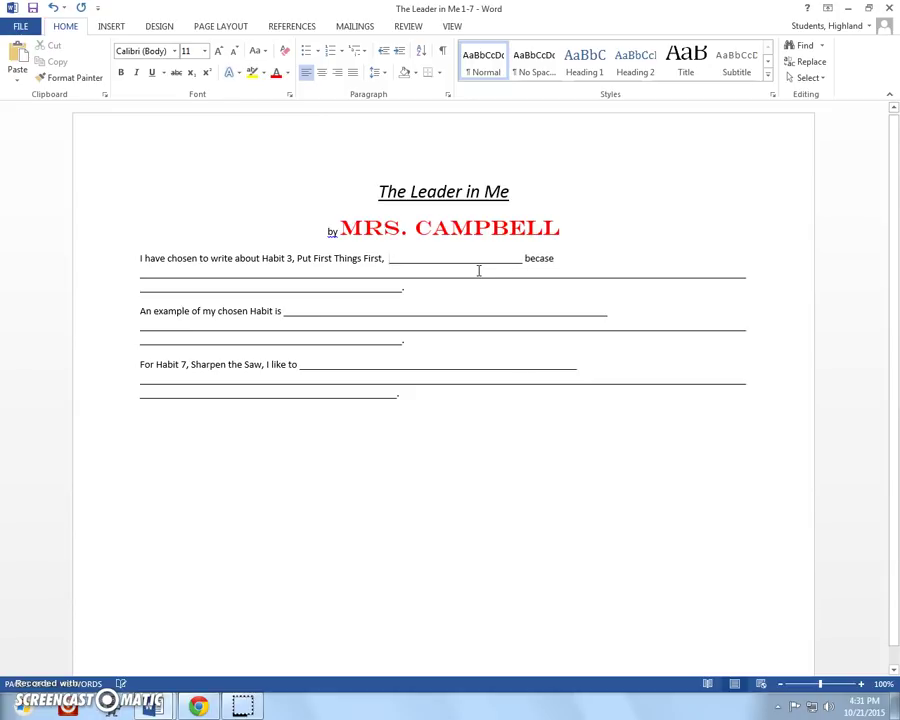
pyautogui.press('Delete')
pyautogui.press('Delete')
pyautogui.press('Delete')
pyautogui.press('Delete')
pyautogui.press('Delete')
pyautogui.press('Delete')
pyautogui.press('Delete')
pyautogui.press('Delete')
pyautogui.press('Delete')
pyautogui.press('Delete')
pyautogui.press('Delete')
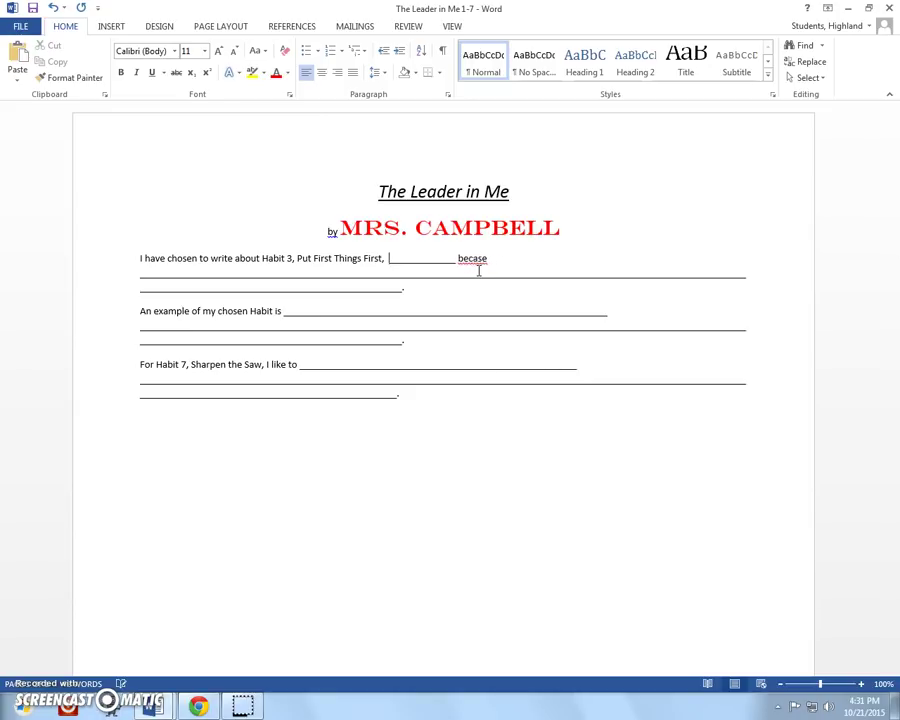
pyautogui.press('Delete')
pyautogui.press('Delete')
pyautogui.press('Delete')
pyautogui.press('Delete')
pyautogui.press('Delete')
pyautogui.press('Delete')
pyautogui.press('Delete')
pyautogui.press('Delete')
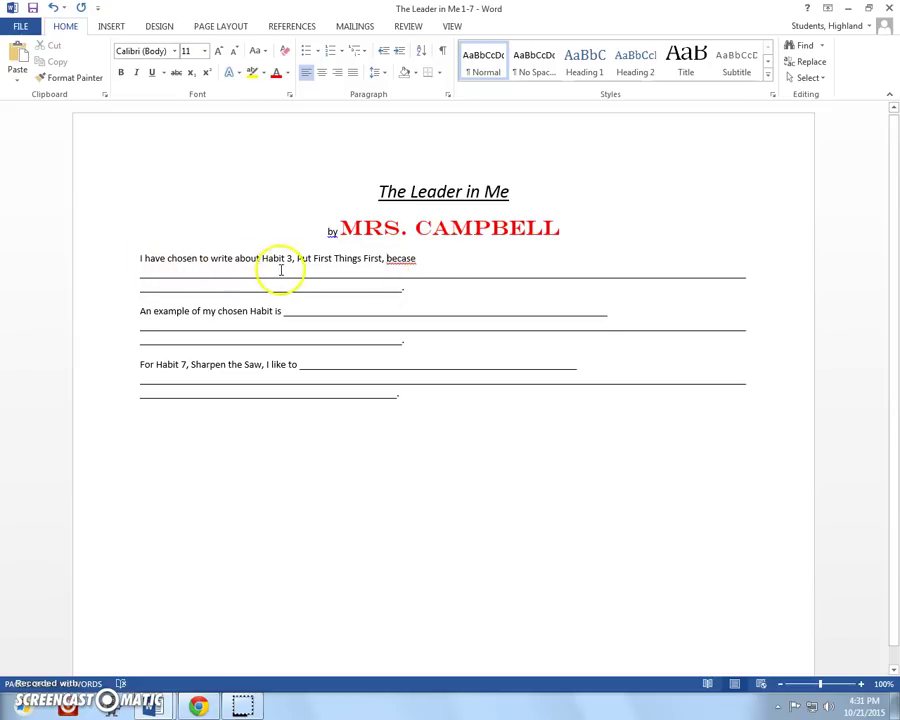
# Step: After 'becase', give the reason: students finish Type to Learn lessons before computer games
pyautogui.click(141, 272)
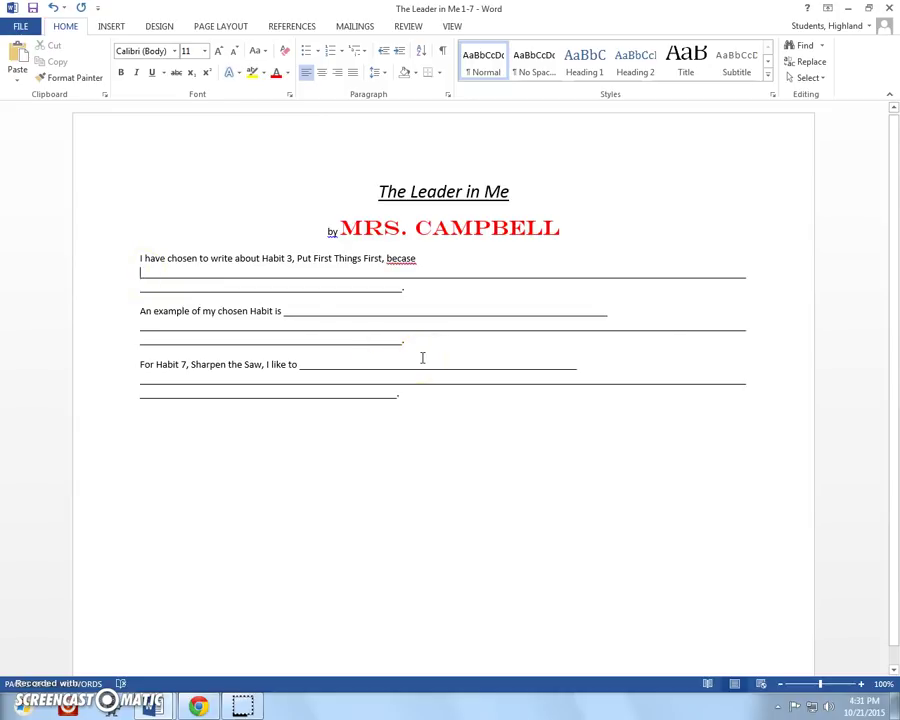
pyautogui.click(422, 258)
pyautogui.write('I cove ')
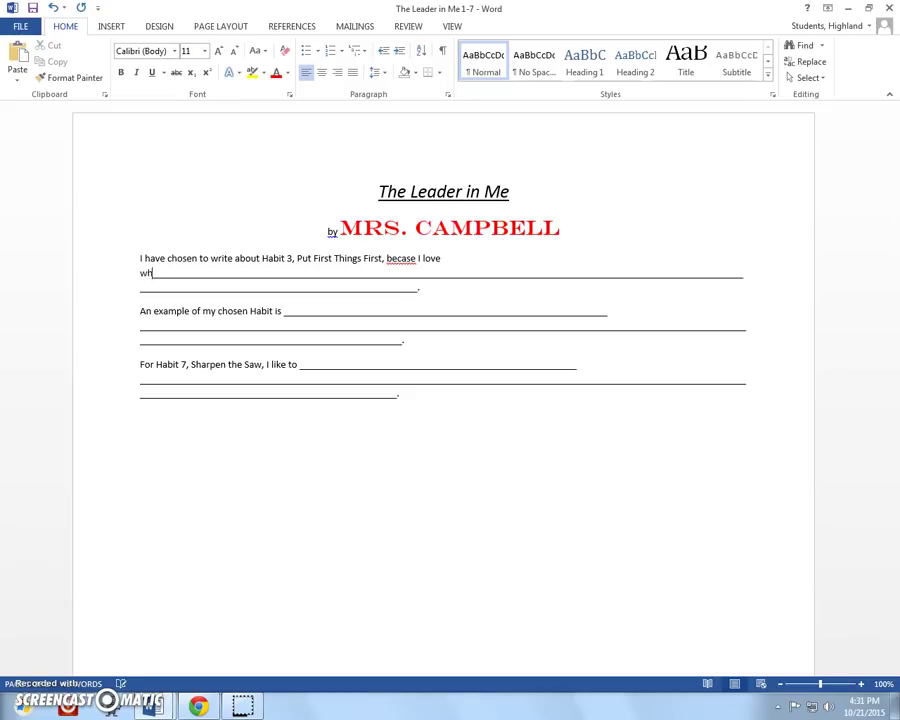
pyautogui.write('when studentt')
pyautogui.press('BackSpace')
pyautogui.write('s work hard on their ')
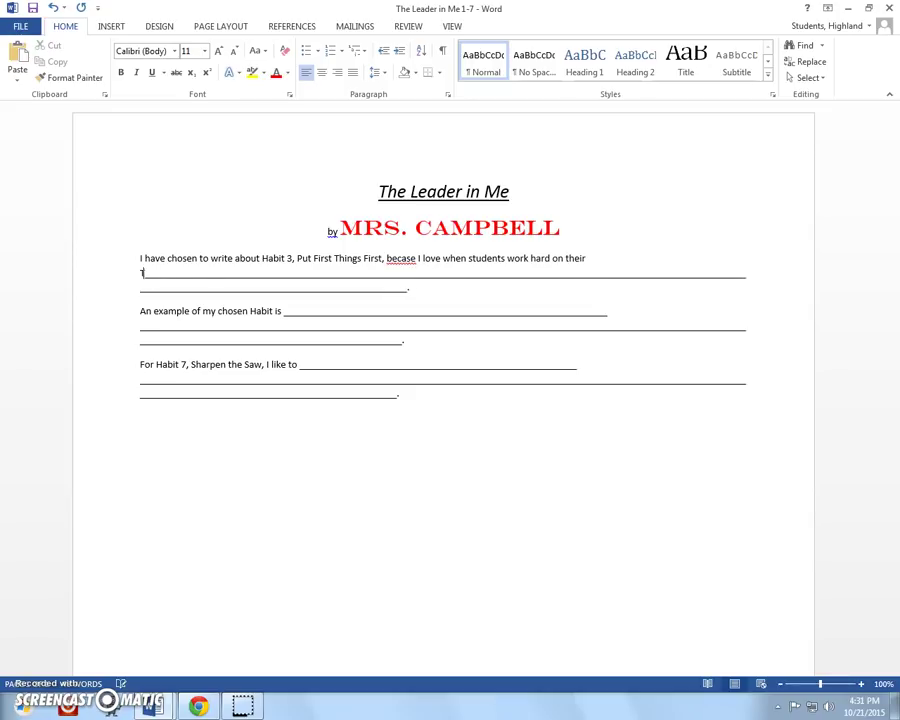
pyautogui.write('Type to ')
pyautogui.write('Learn ')
pyautogui.write('Learn lessons ')
pyautogui.write('before they b')
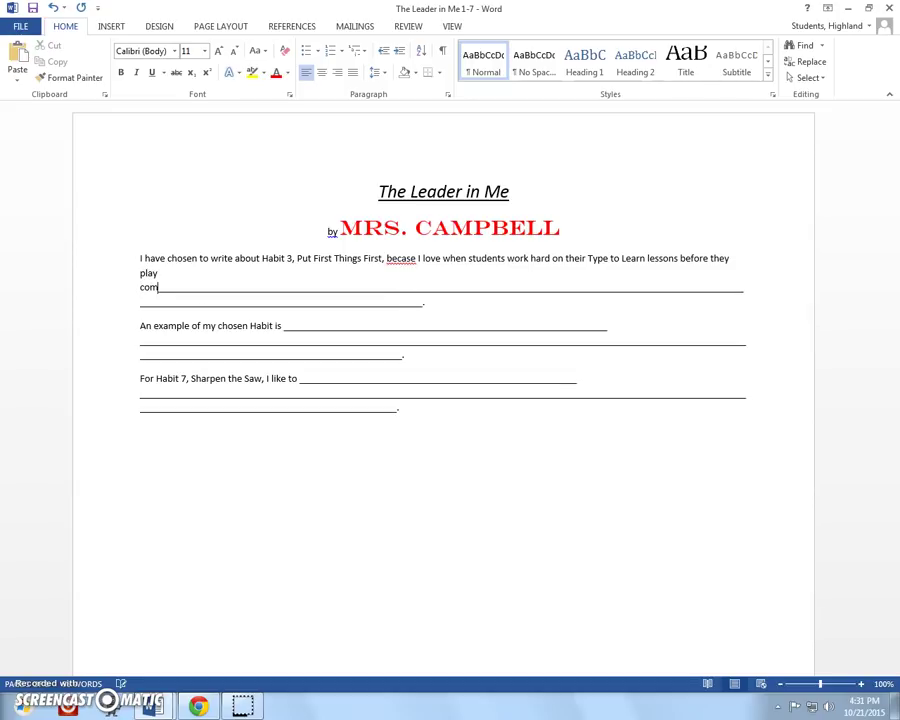
pyautogui.write('puter gamesAn example of my chosen Habit is')
# Step: Delete the blank answer lines after 'games' and start the example question on its own line
pyautogui.click(170, 289)
pyautogui.moveTo(170, 289); pyautogui.dragTo(760, 303)
pyautogui.press('Delete')
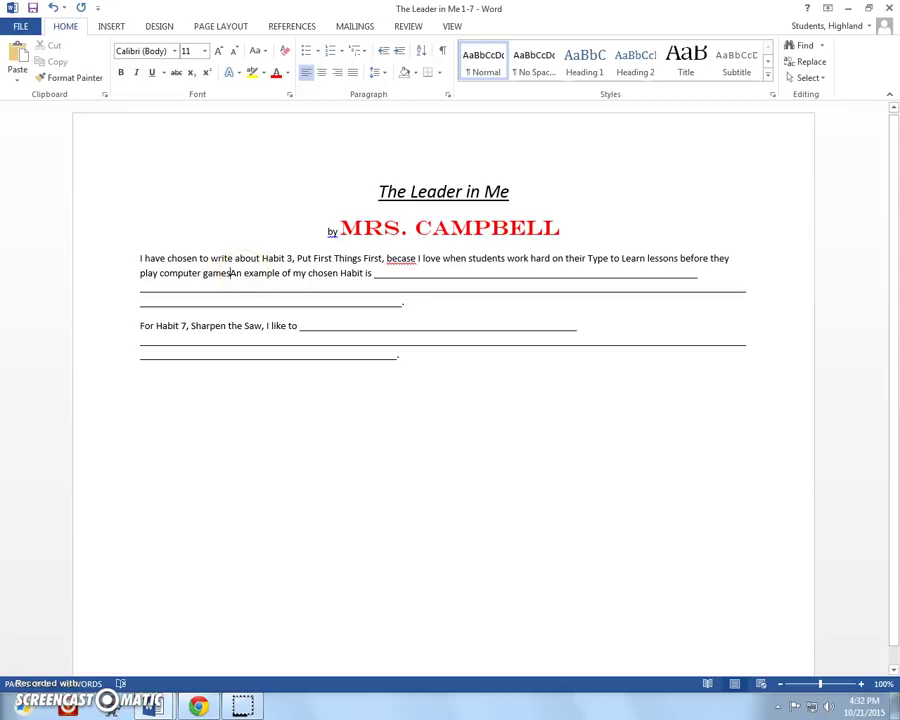
pyautogui.press('Return')
pyautogui.click(141, 301)
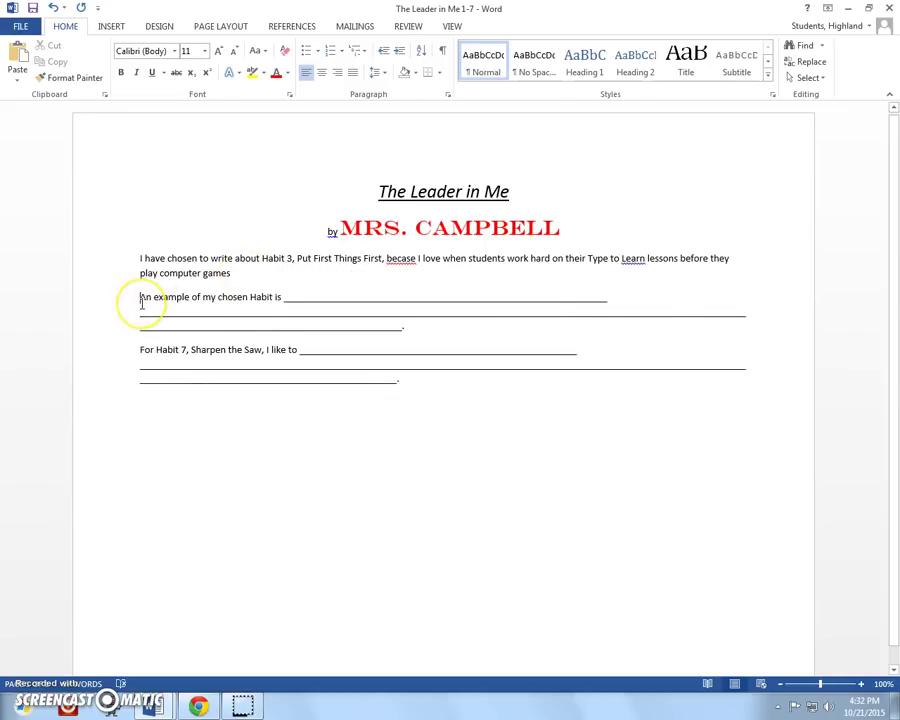
# Step: End the Habit 3 answer with a period after 'play computer games'
pyautogui.click(20, 66)
pyautogui.click(48, 8)
pyautogui.click(292, 298)
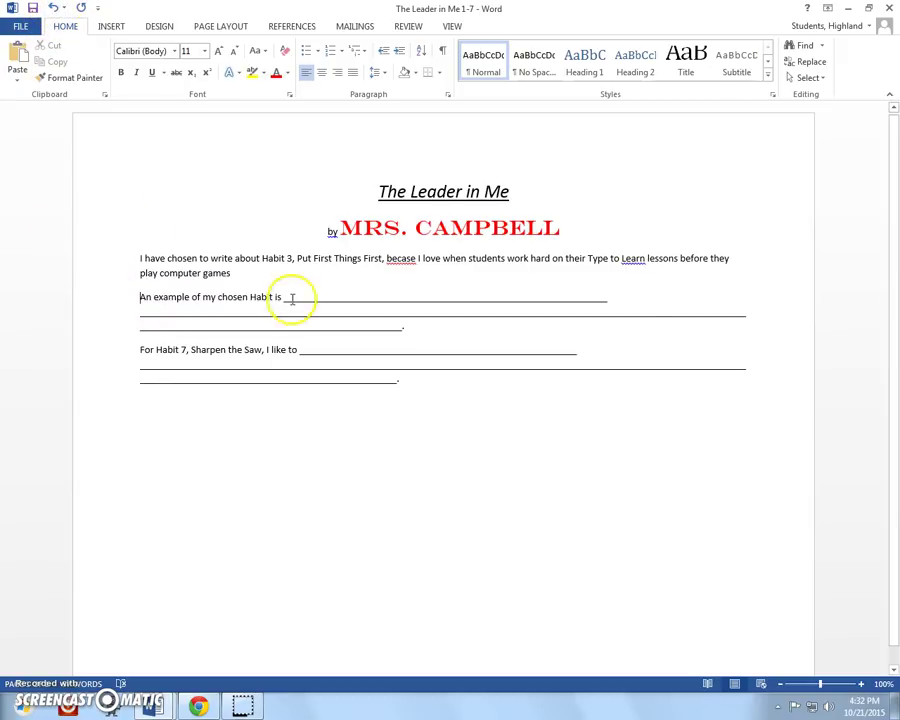
pyautogui.click(232, 273)
pyautogui.write('.')
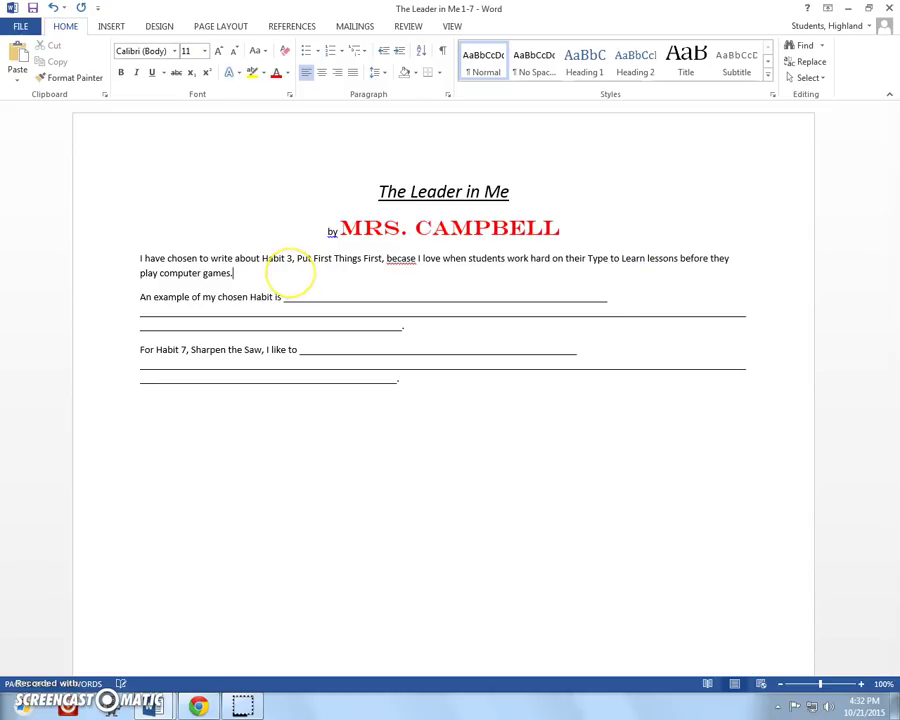
# Step: Complete the example with 'when I clean my house first before I watch a movie.' and delete its blank lines
pyautogui.click(284, 297)
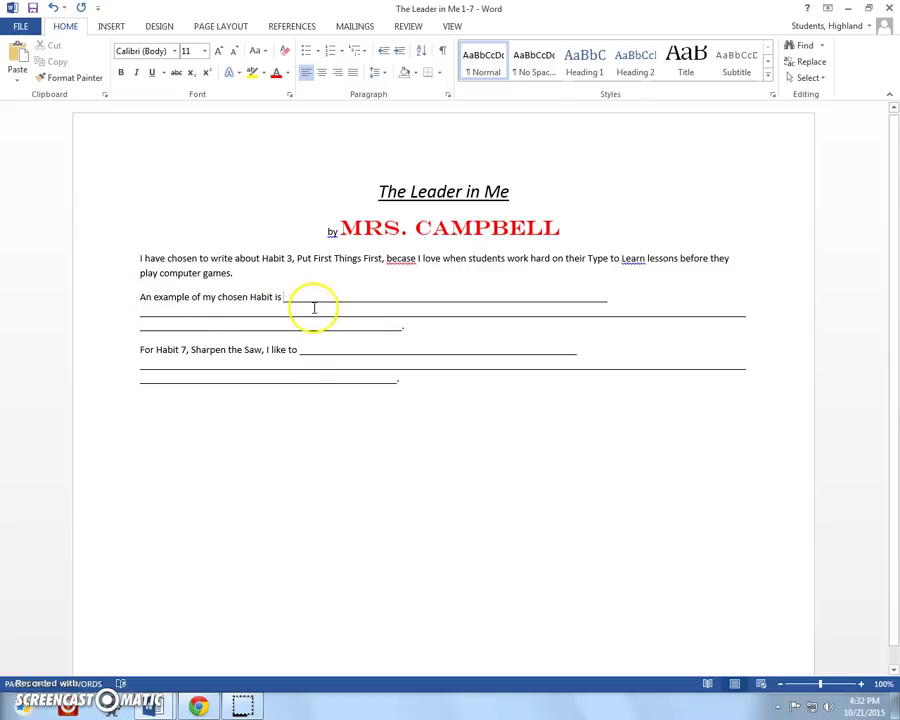
pyautogui.write('when I')
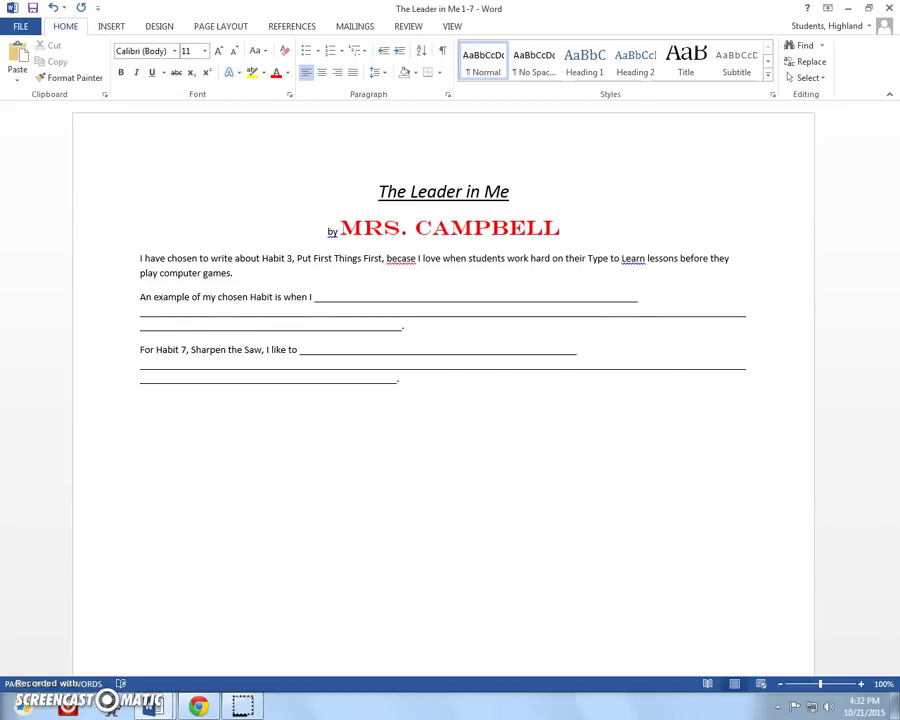
pyautogui.write(' clean my house first')
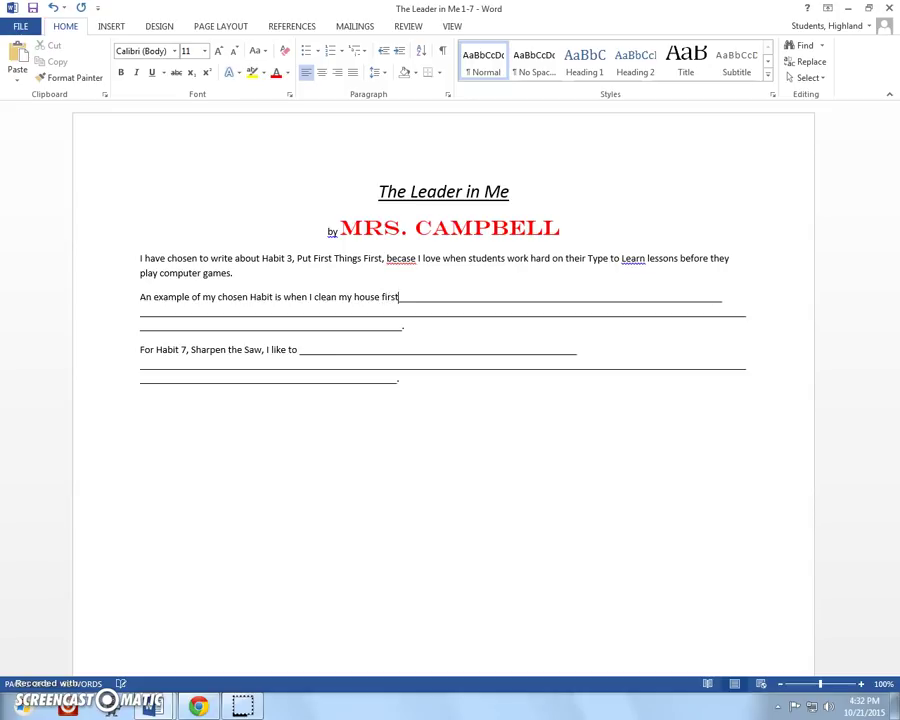
pyautogui.write(' before ')
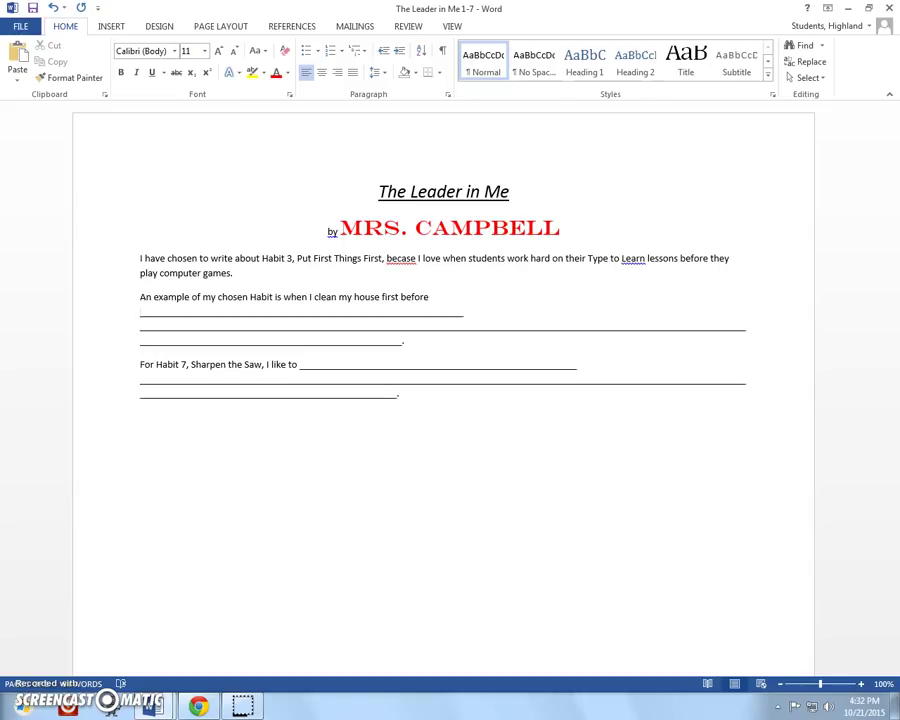
pyautogui.write('I rea')
pyautogui.press('BackSpace')
pyautogui.press('BackSpace')
pyautogui.write('watch a movie.')
pyautogui.moveTo(172, 314); pyautogui.dragTo(400, 333)
pyautogui.press('BackSpace')
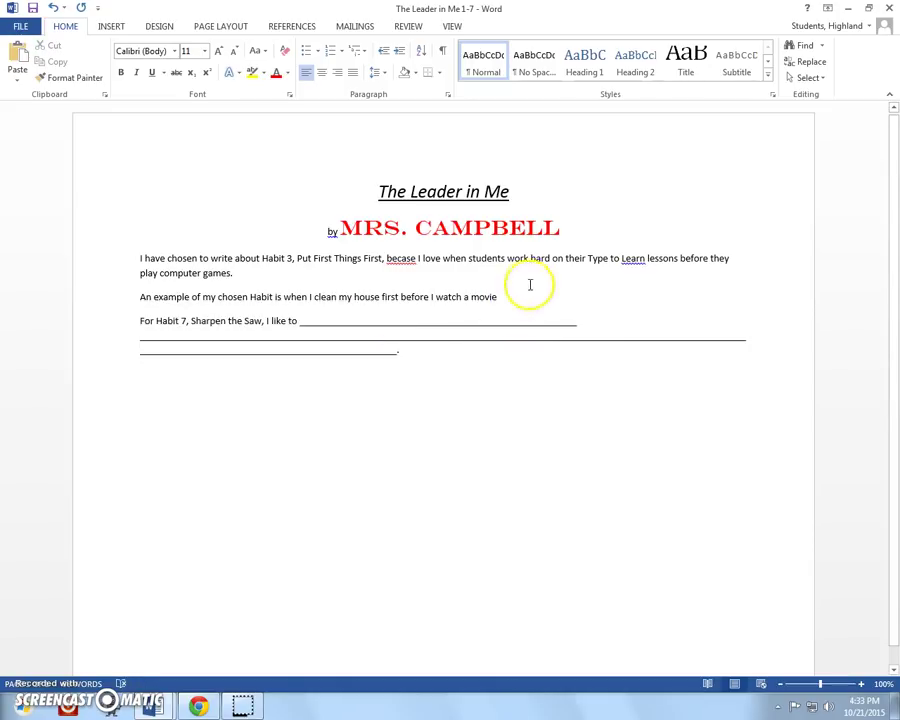
pyautogui.write('.')
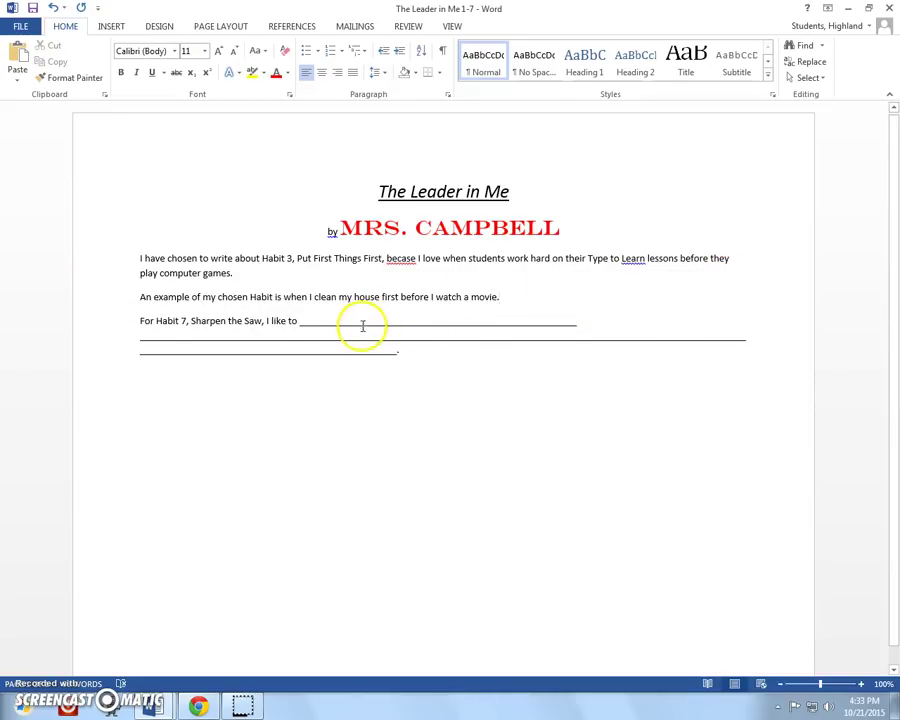
# Step: Write the Habit 7 answer about reading books, playing piano and watching soccer, removing the leftover blank
pyautogui.click(301, 324)
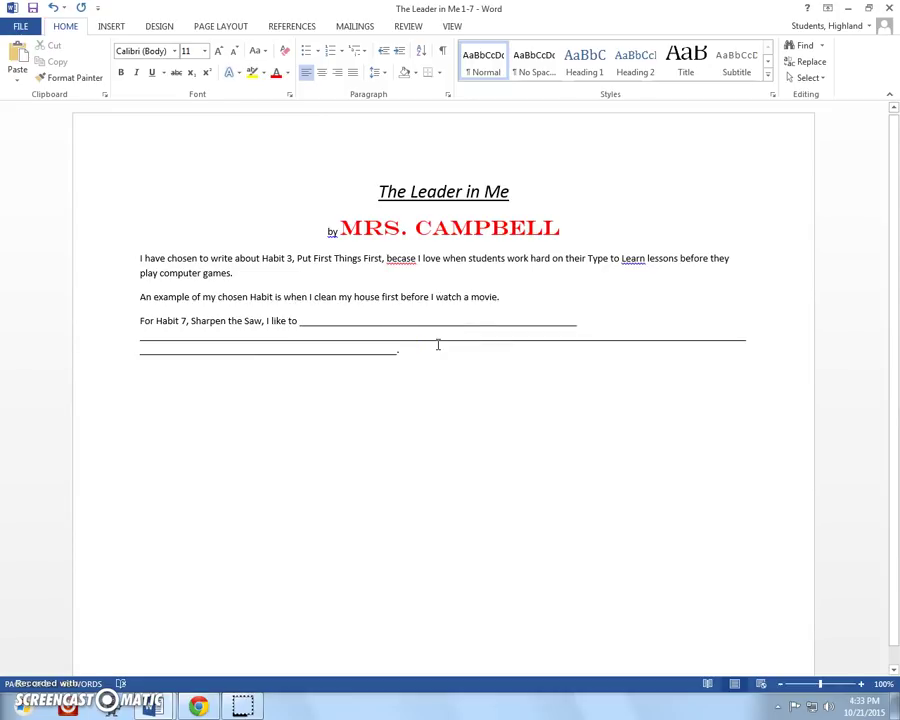
pyautogui.write('read')
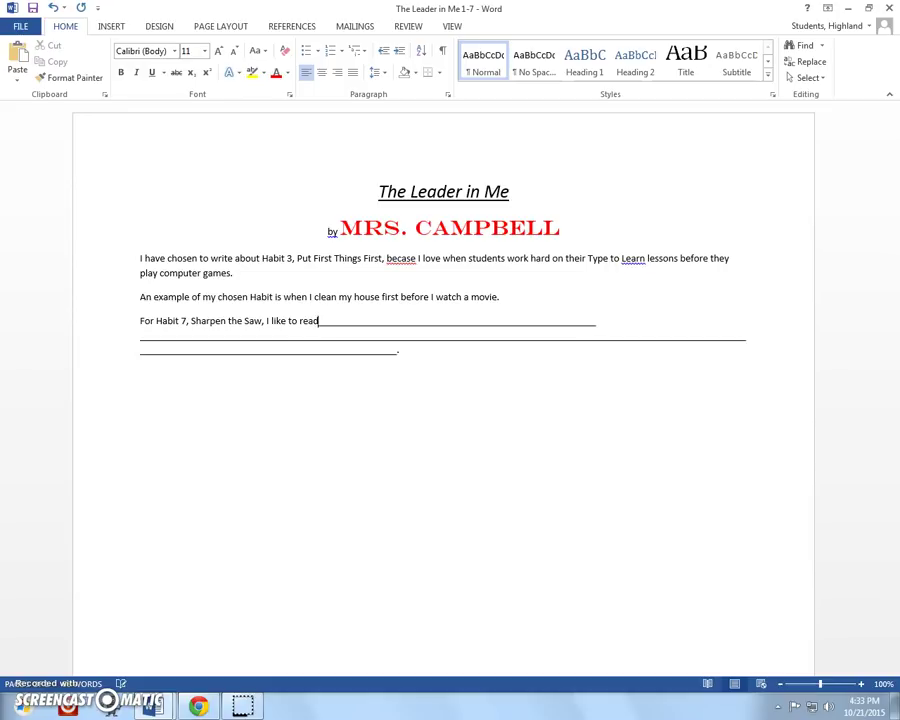
pyautogui.write(' books, play piano, an')
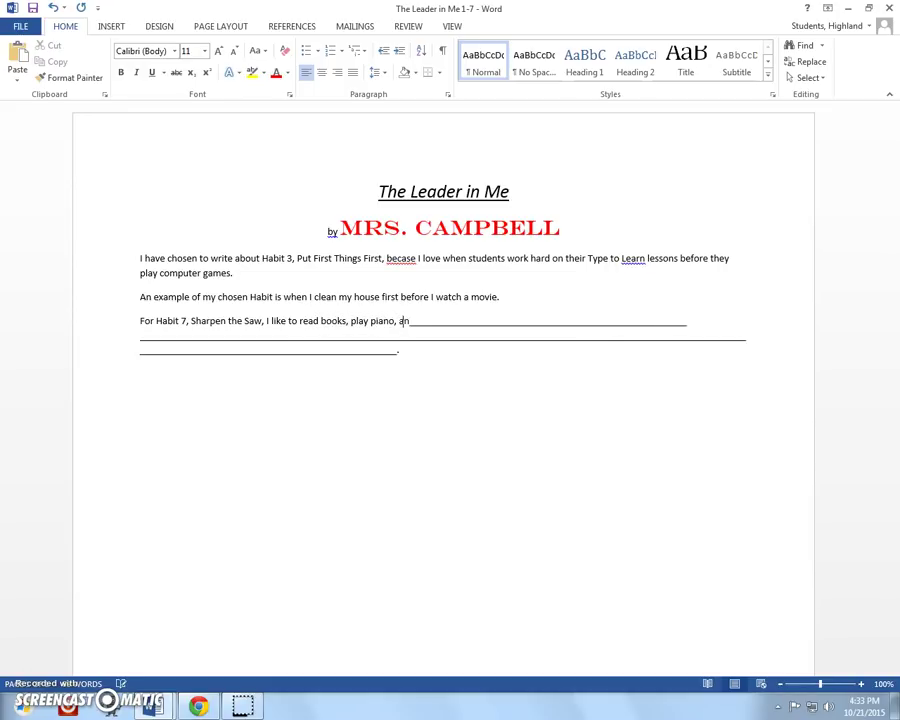
pyautogui.write('d watch soccer.')
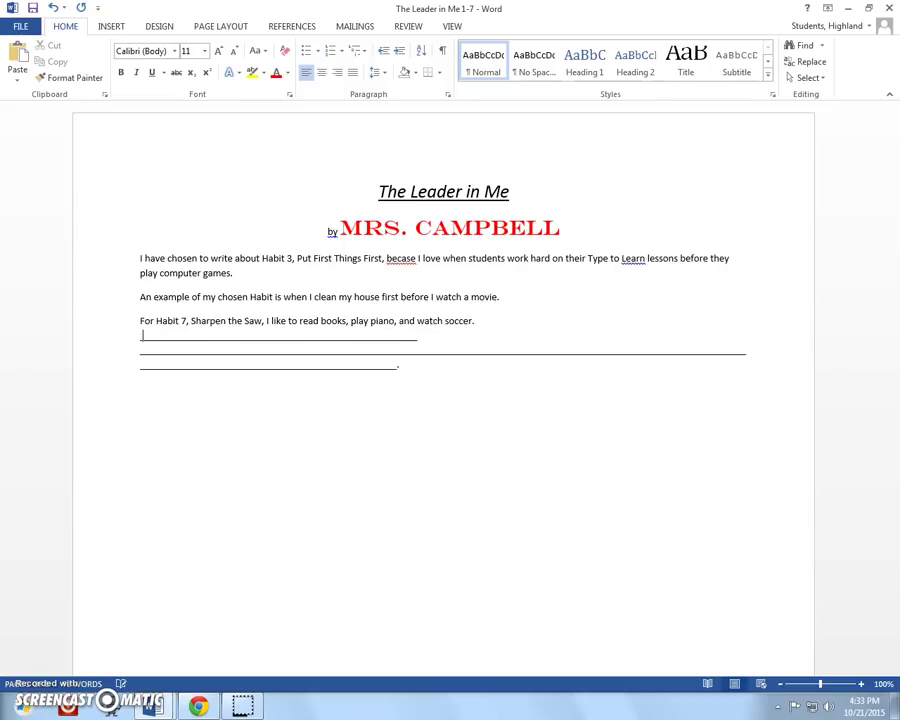
pyautogui.write('  Both of my a')
pyautogui.write('daughter')
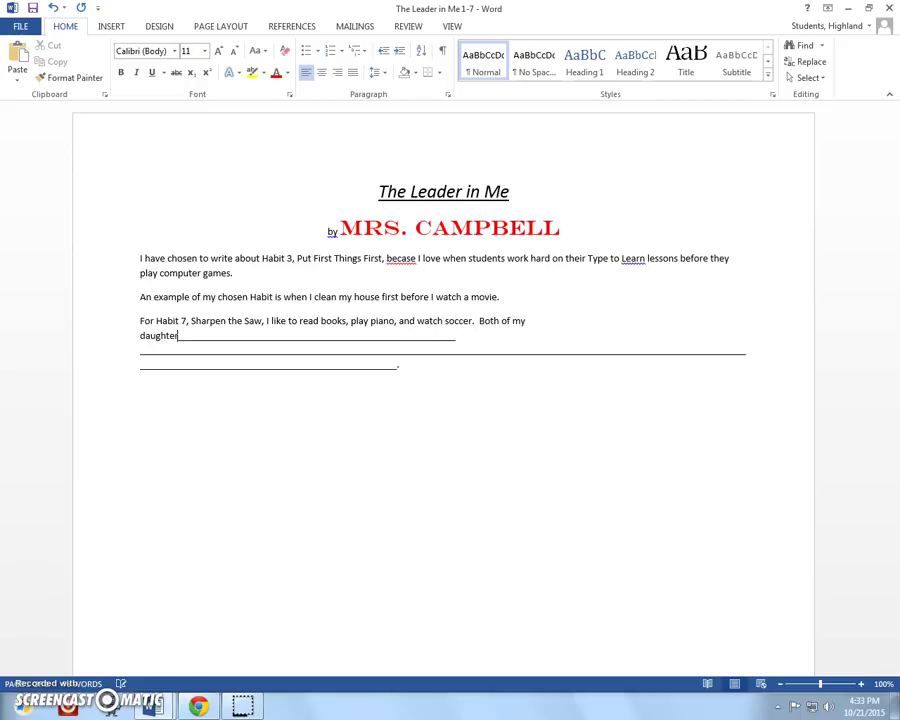
pyautogui.write('s play spccer and ')
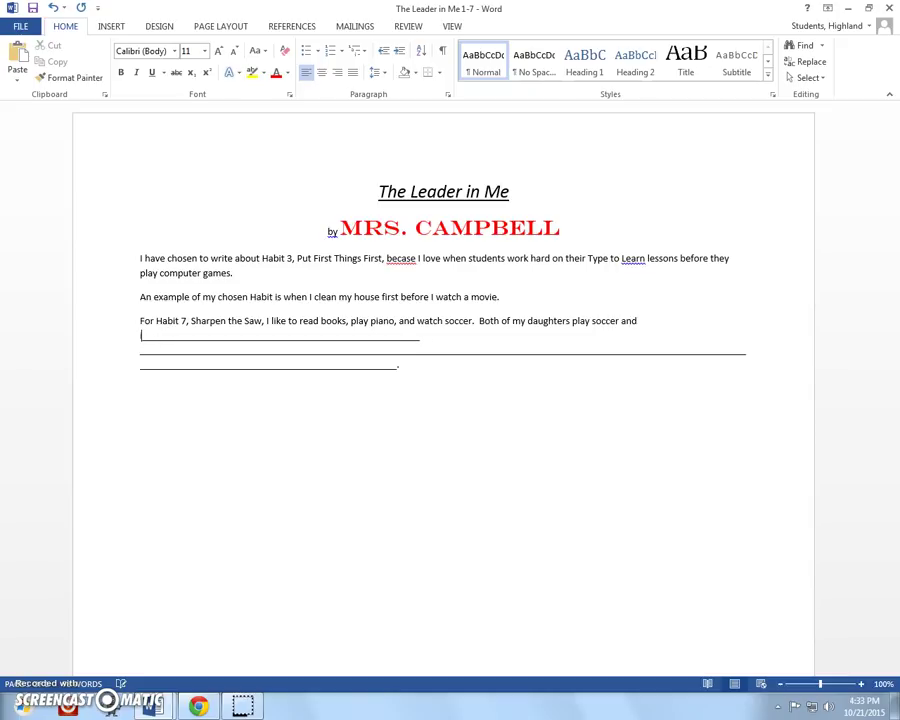
pyautogui.write('if I am not w')
pyautogui.write('atching the')
pyautogui.write('m, I ma')
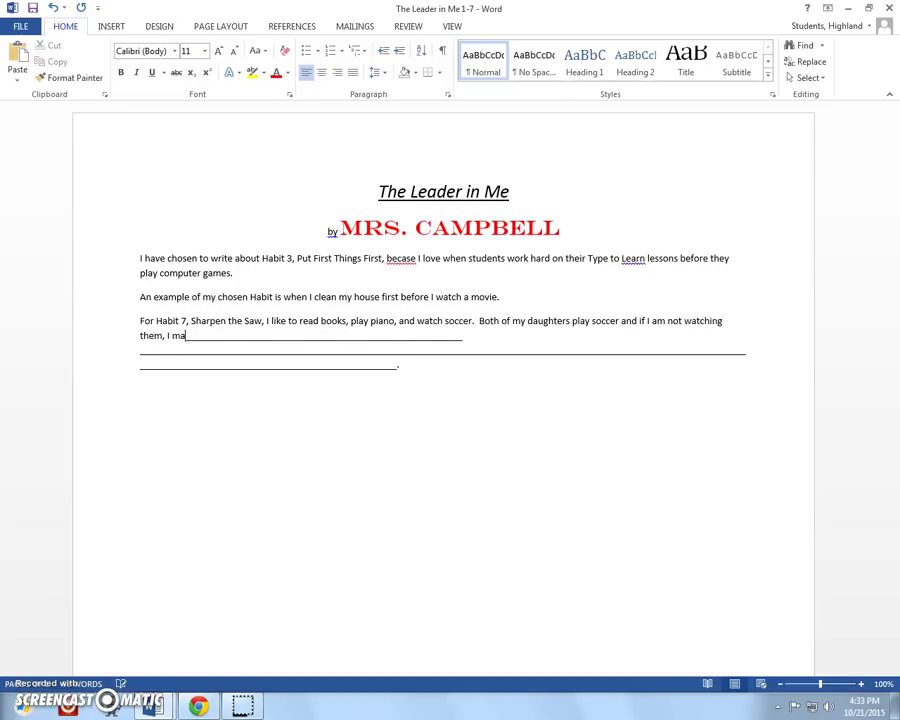
pyautogui.write('m usually watching a game or')
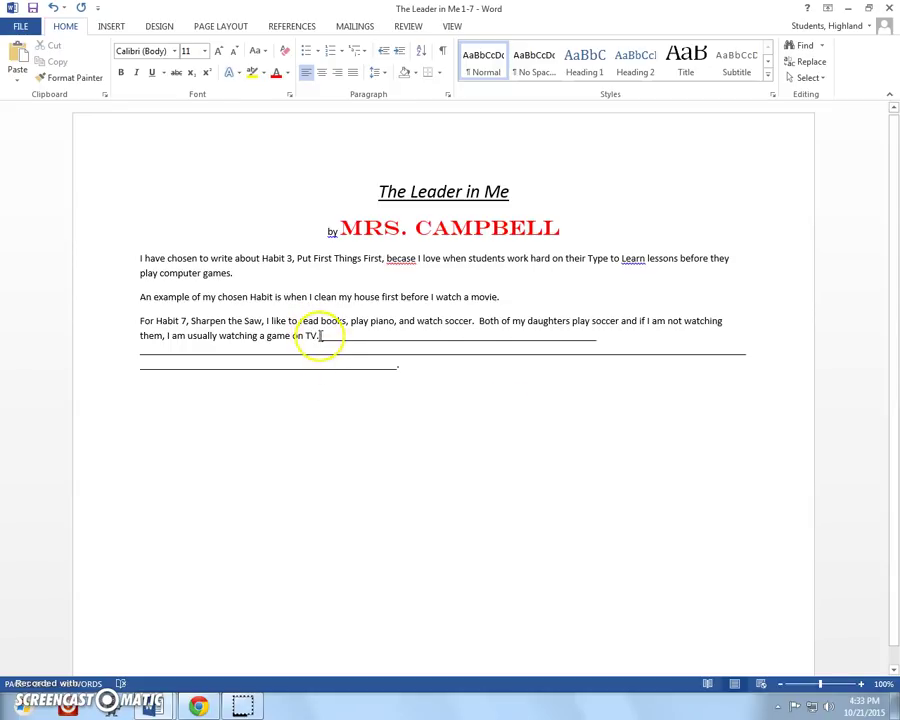
pyautogui.keyDown('shift'); pyautogui.click(418, 368); pyautogui.keyUp('shift')
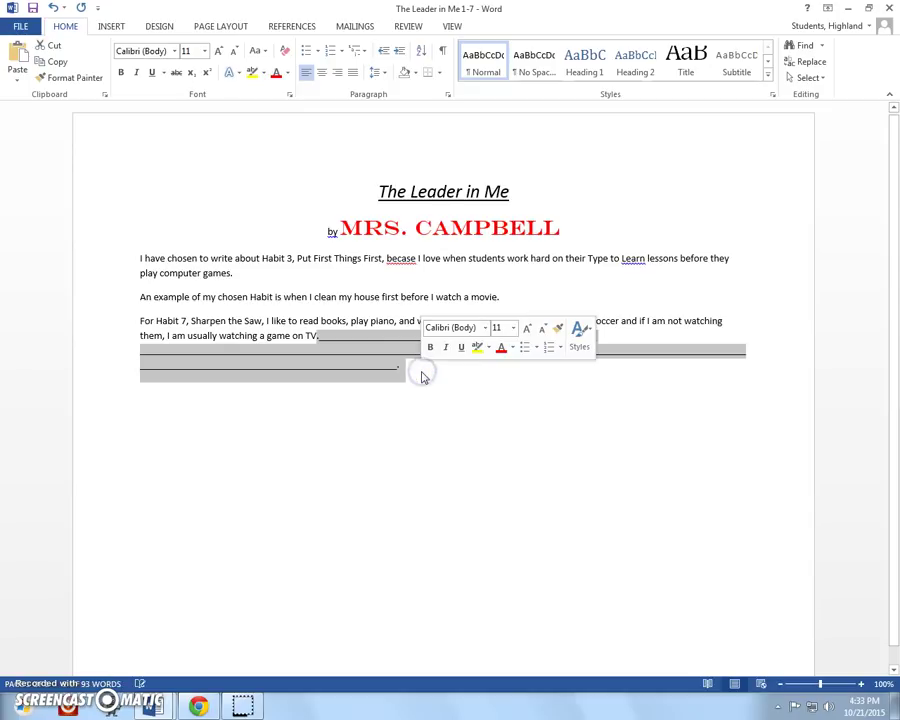
pyautogui.press('Delete')
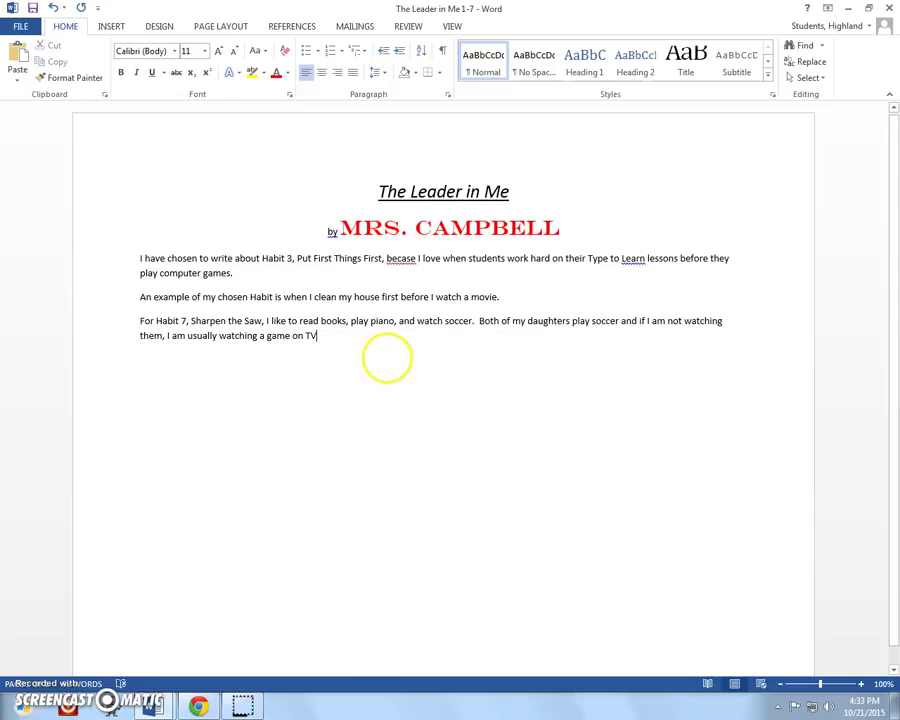
pyautogui.write('.')
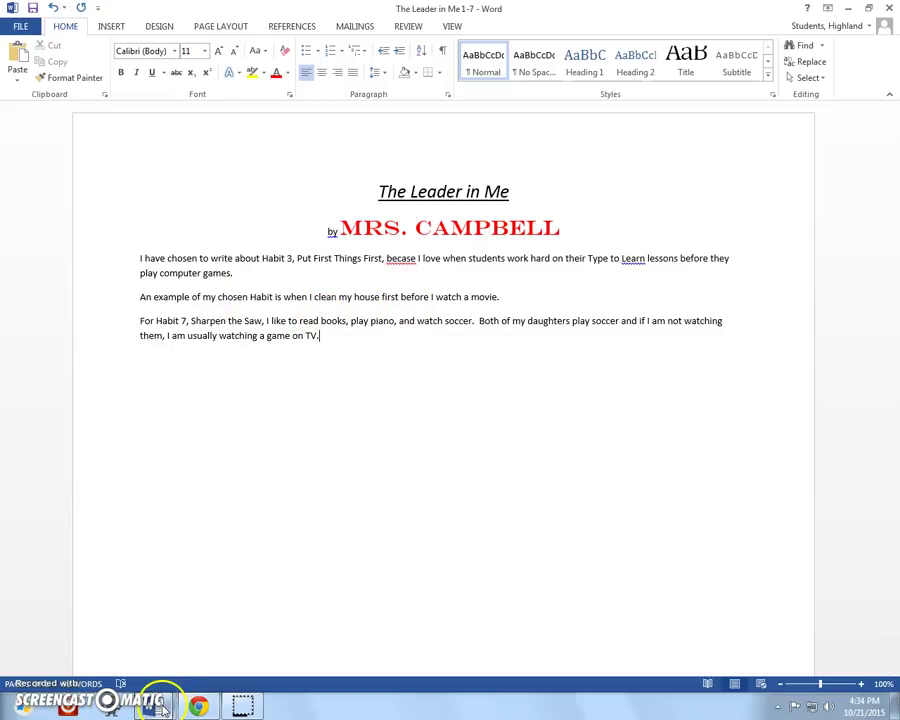
# Step: Put an x beside checklist item 10 (fill in blanks, delete lines) and return to The Leader in Me
pyautogui.moveTo(158, 705)
pyautogui.click(143, 648)
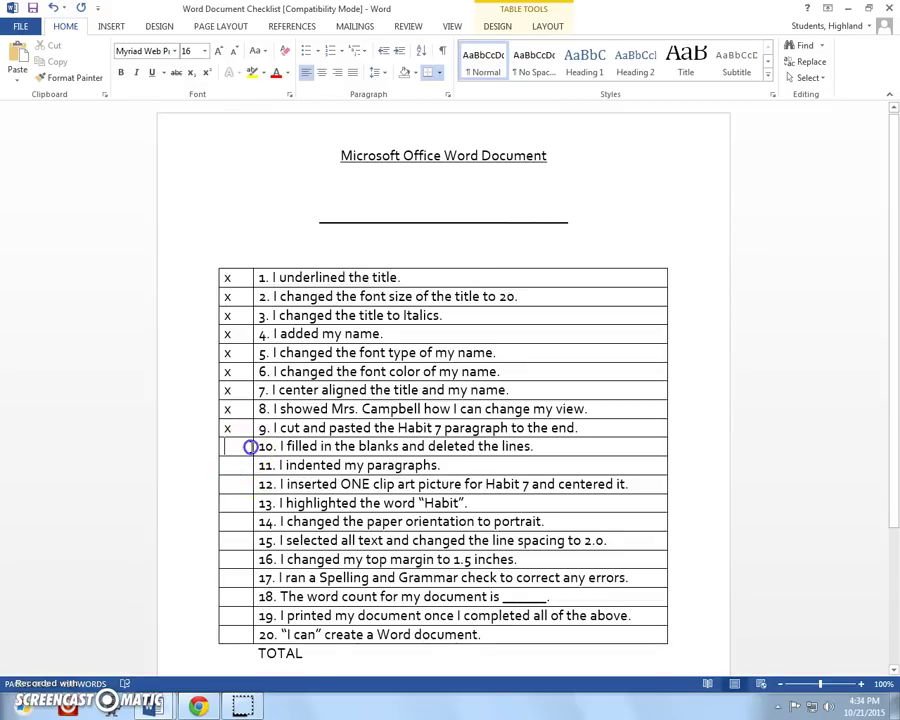
pyautogui.write('x')
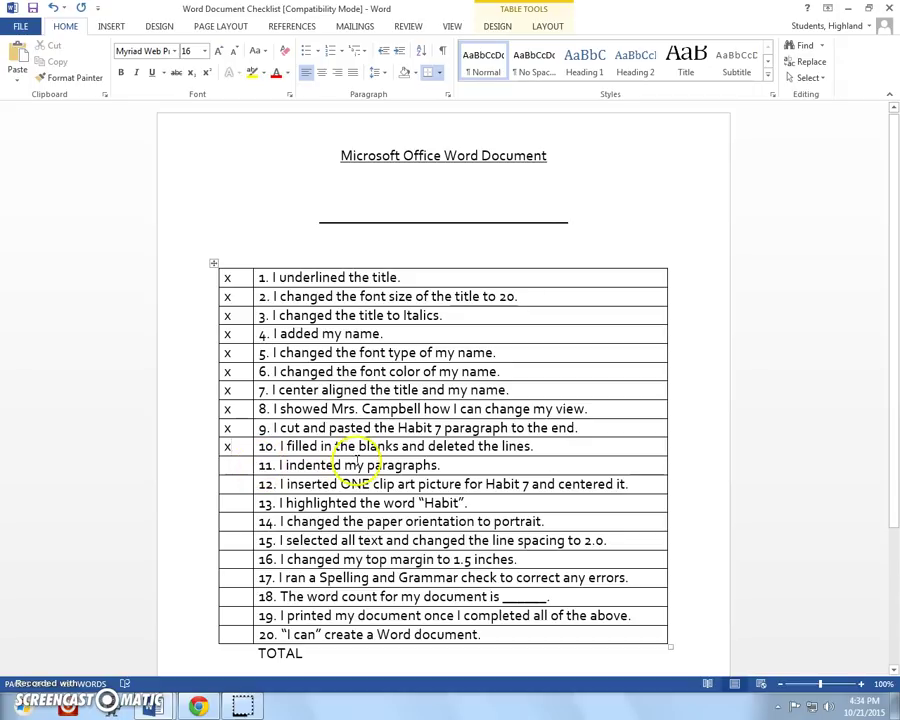
pyautogui.moveTo(160, 706)
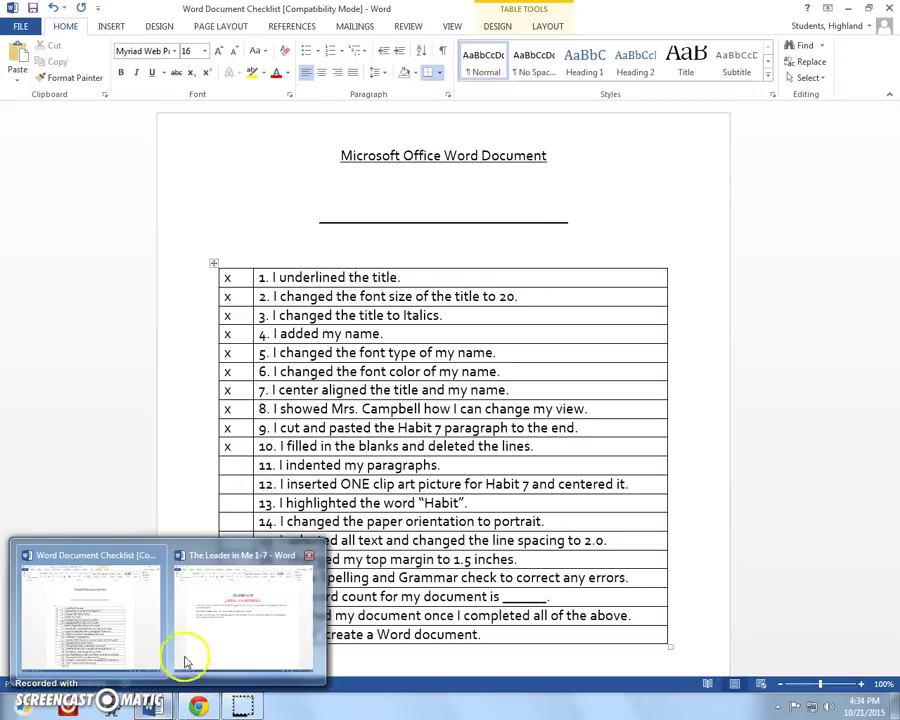
pyautogui.click(222, 644)
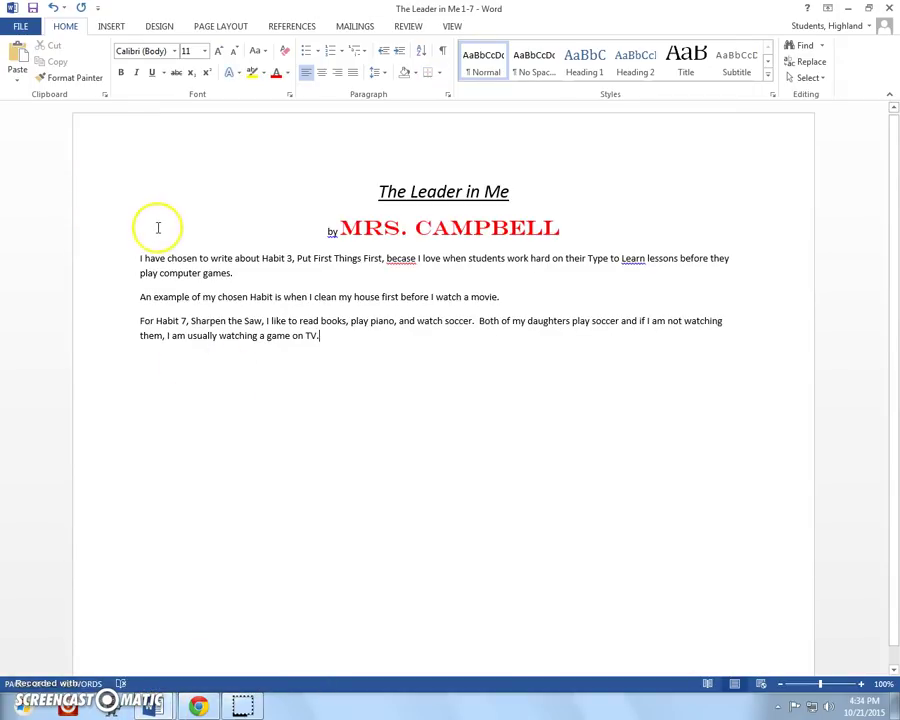
# Step: Tab-indent the Habit 3 and Habit 7 paragraphs and merge the 'An example' sentence into Habit 3
pyautogui.click(138, 256)
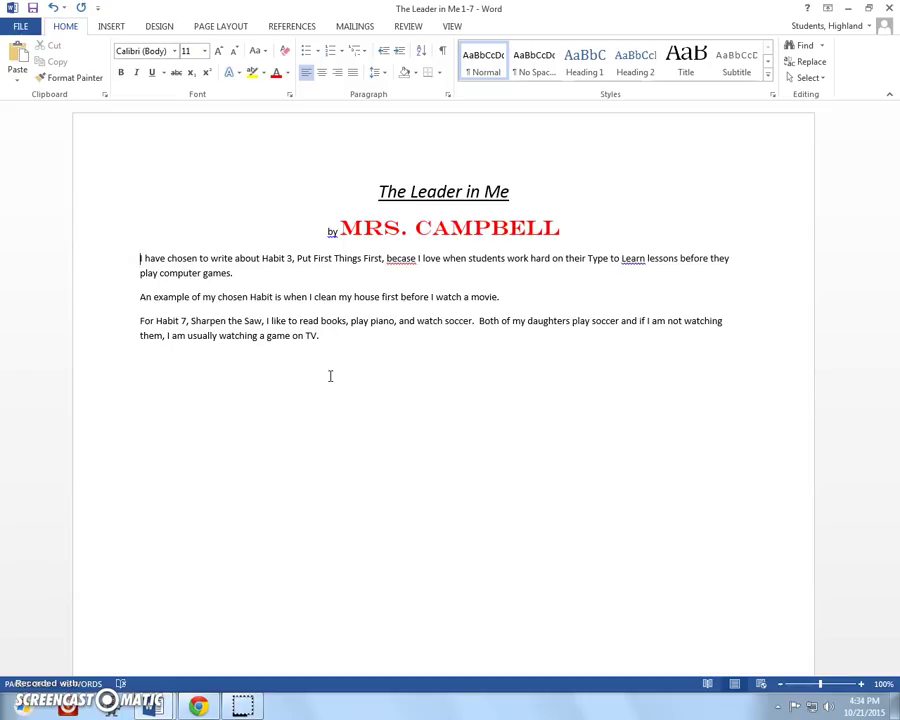
pyautogui.press('Tab')
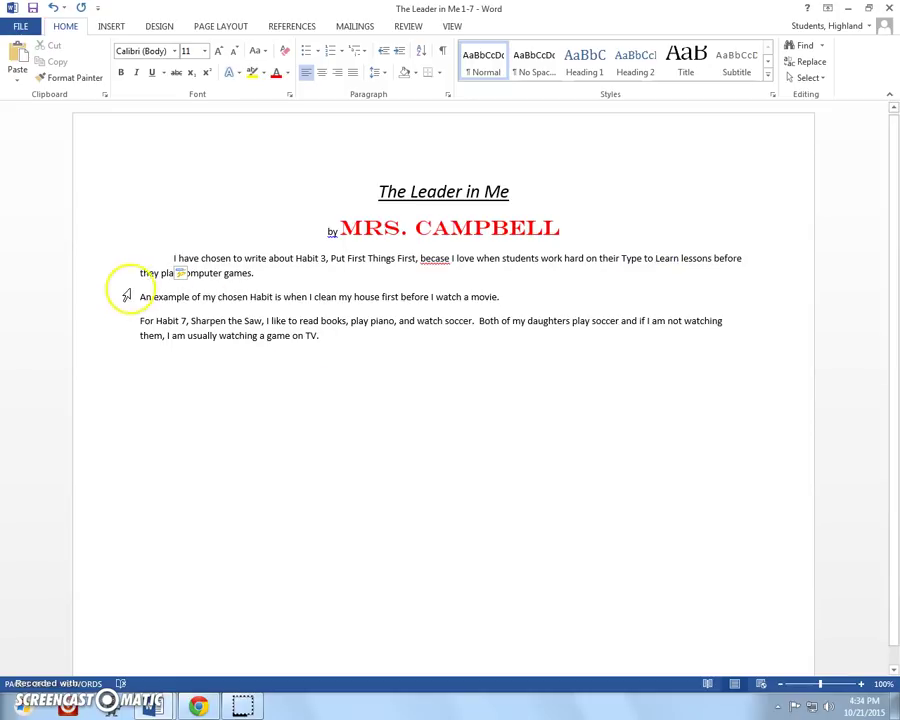
pyautogui.click(141, 296)
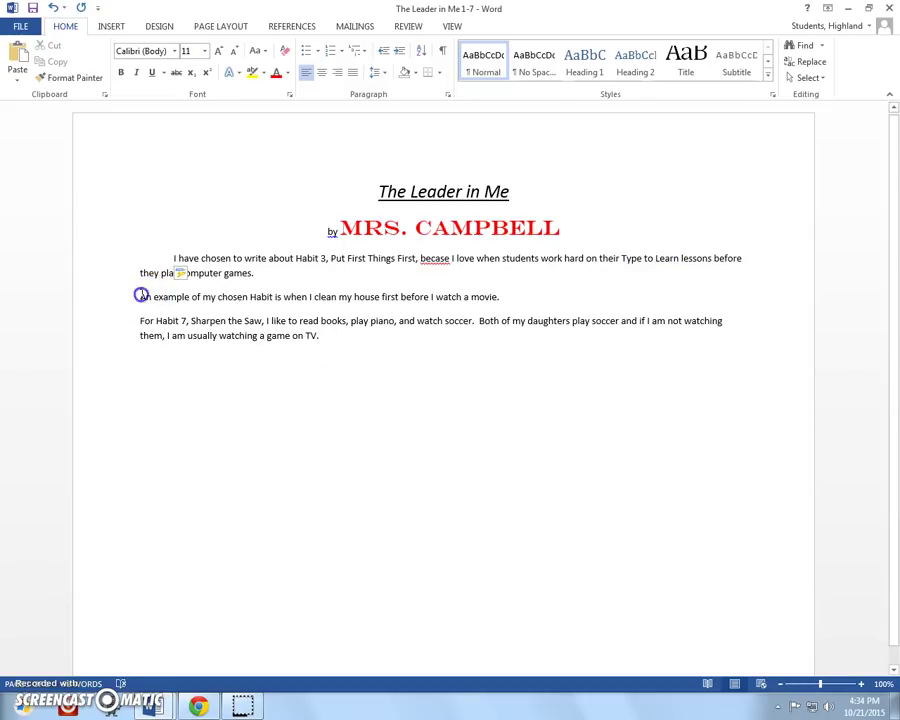
pyautogui.click(247, 273)
pyautogui.click(355, 273)
pyautogui.press('Delete')
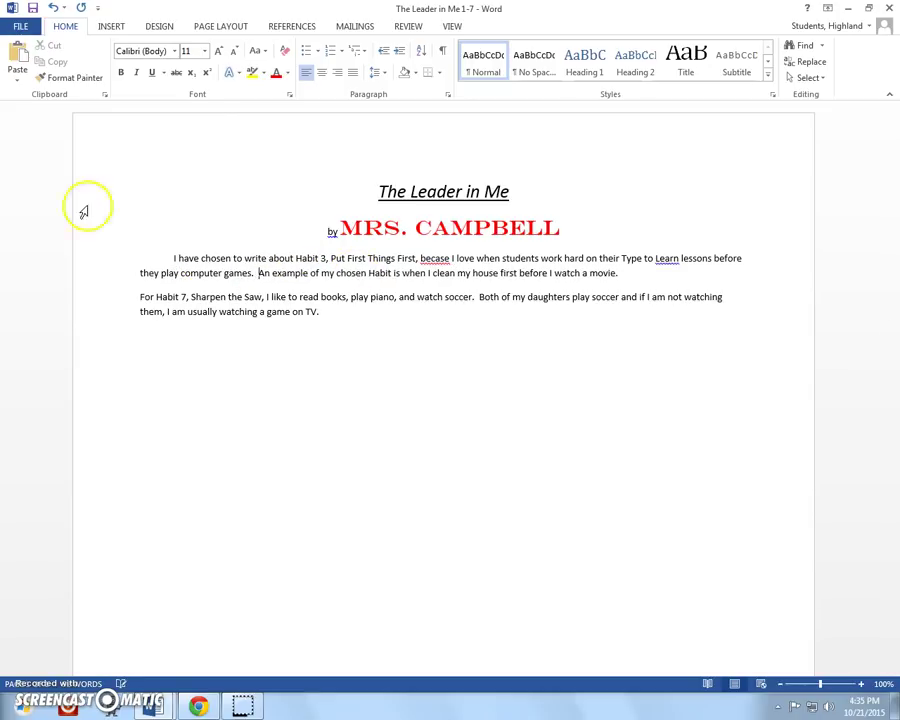
pyautogui.click(141, 298)
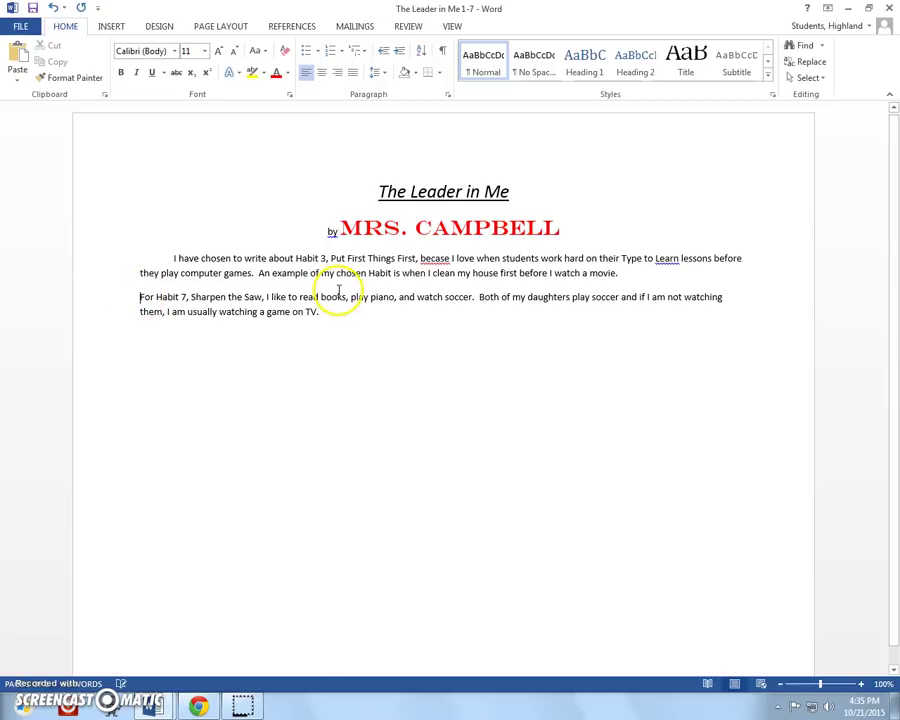
pyautogui.press('Tab')
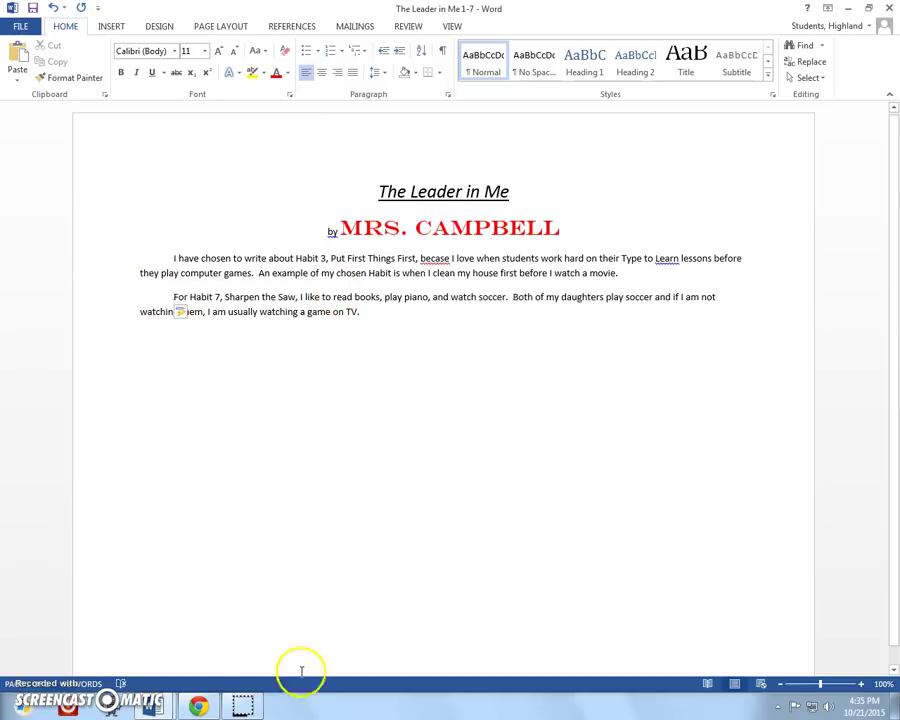
# Step: Mark checklist item 11 (indented paragraphs) with an x and minimize the checklist window
pyautogui.moveTo(150, 700)
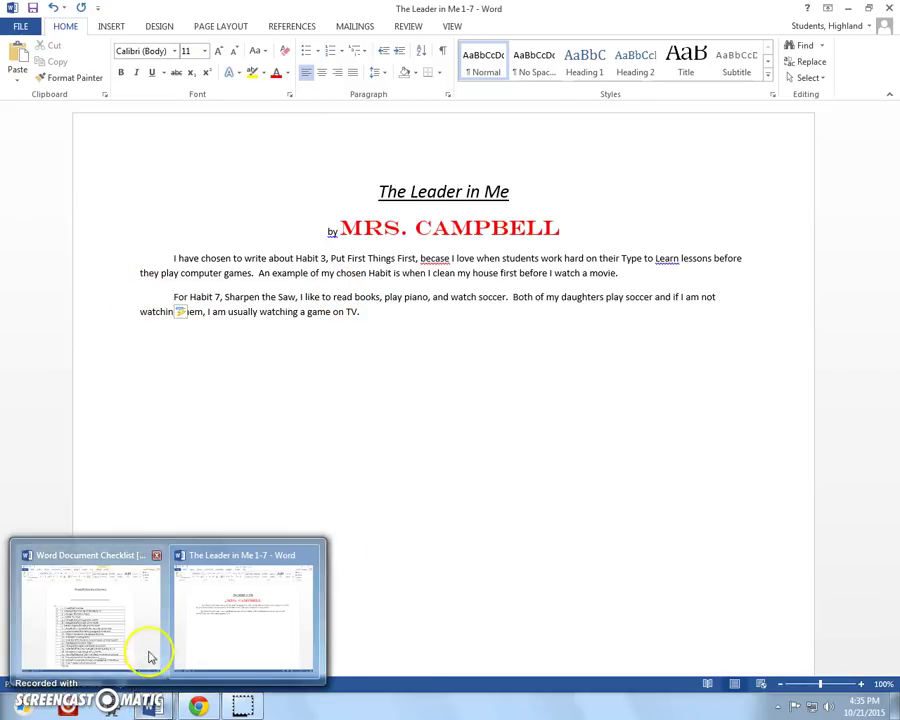
pyautogui.click(147, 655)
pyautogui.click(236, 464)
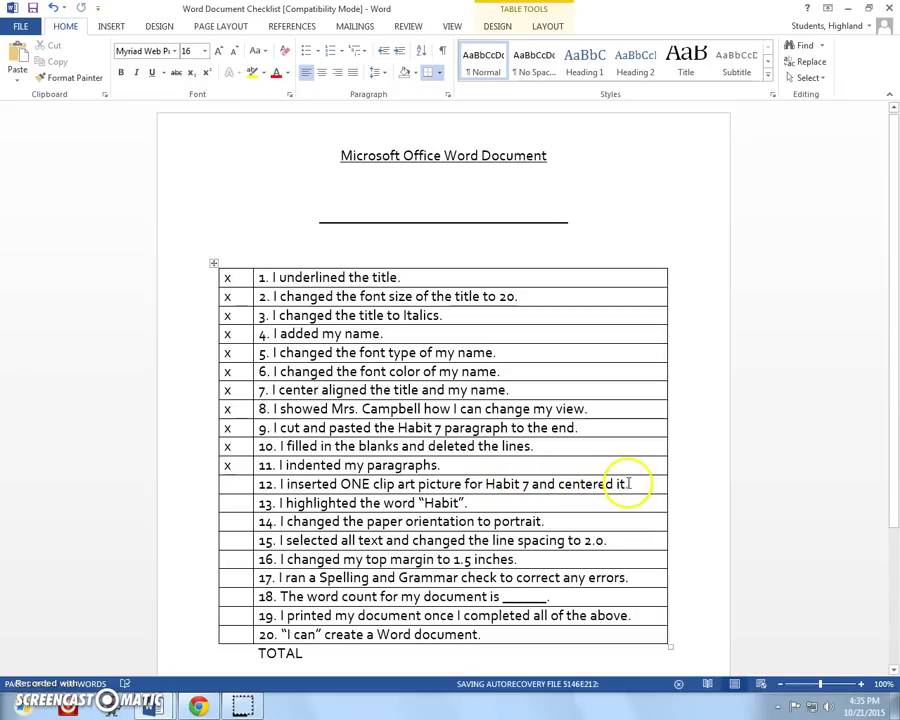
pyautogui.click(848, 10)
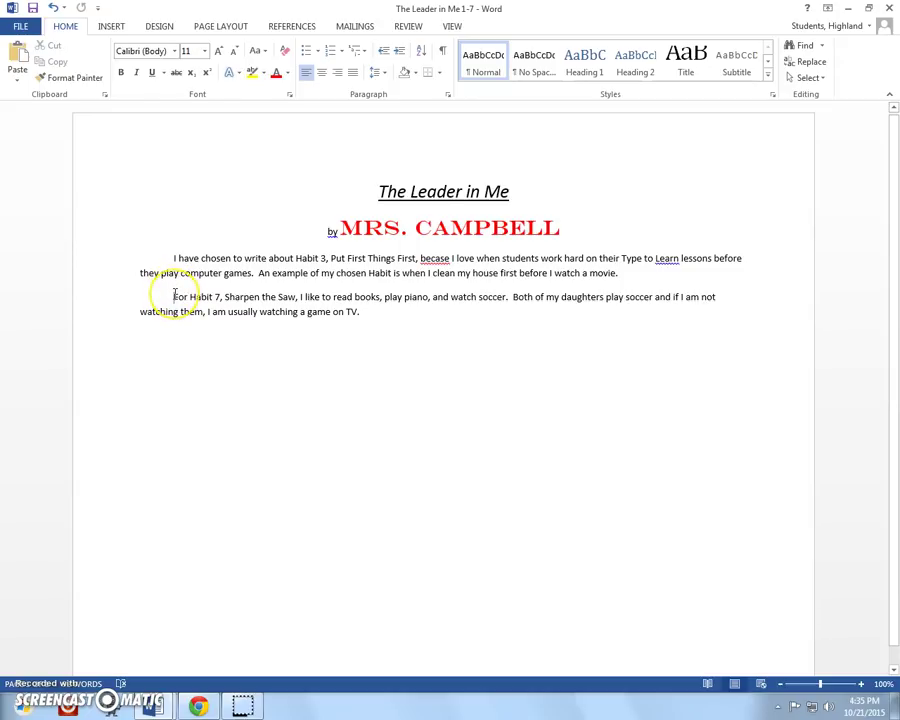
# Step: Add blank lines after 'TV.' below the Habit 7 paragraph and bring up Insert > Online Pictures
pyautogui.click(174, 296)
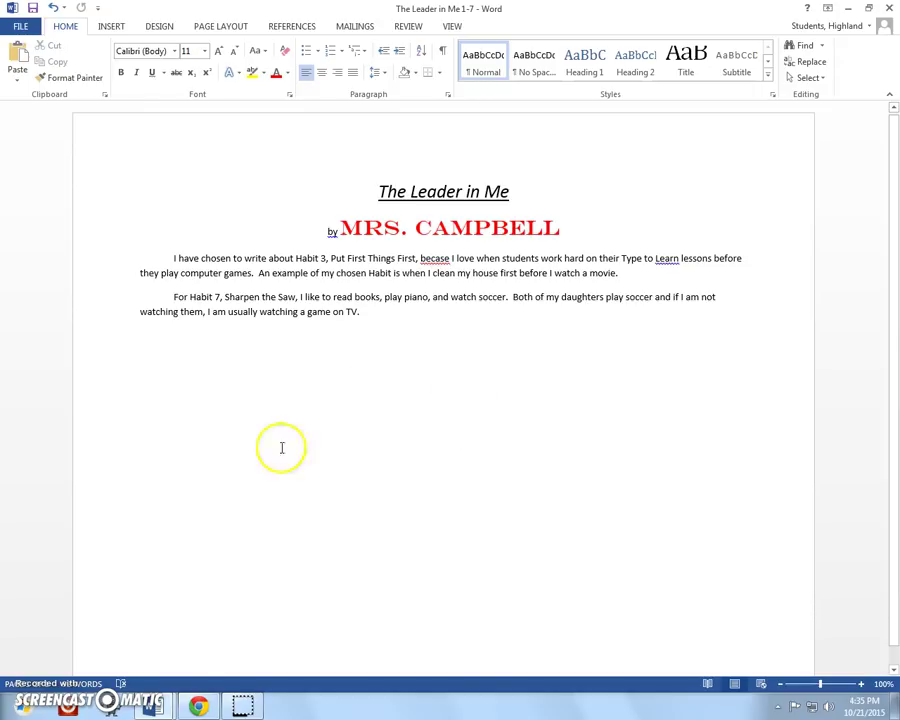
pyautogui.click(368, 312)
pyautogui.press('Return')
pyautogui.press('Return')
pyautogui.press('Return')
pyautogui.press('Return')
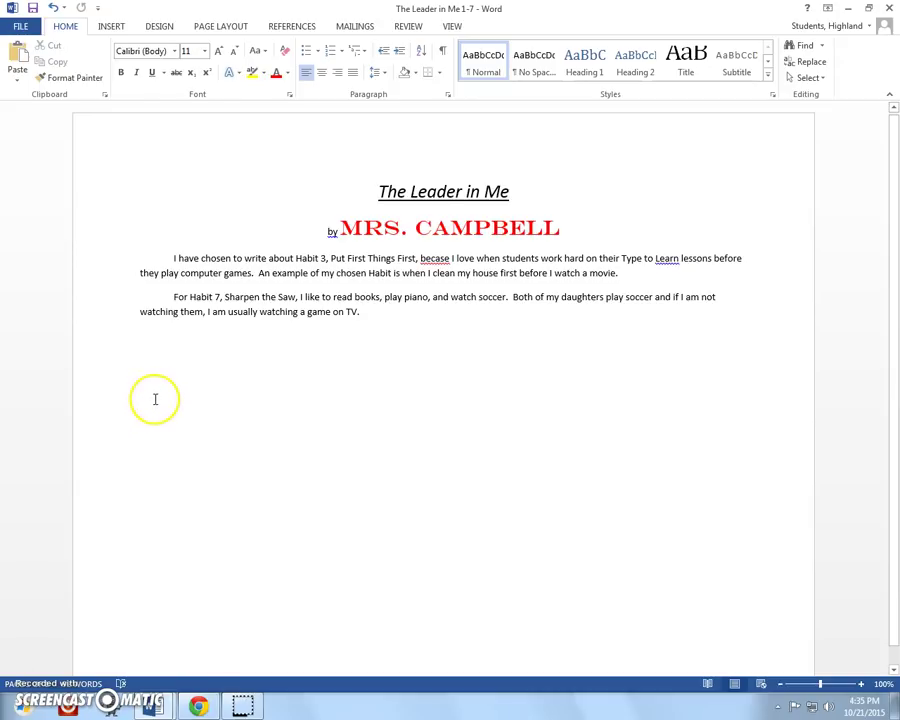
pyautogui.click(111, 26)
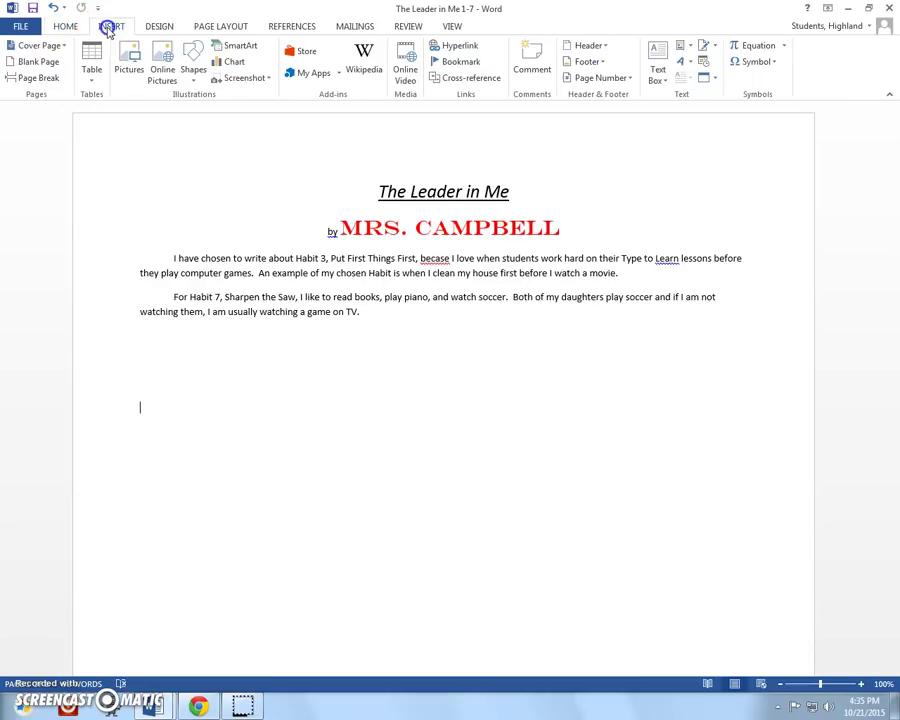
pyautogui.click(162, 70)
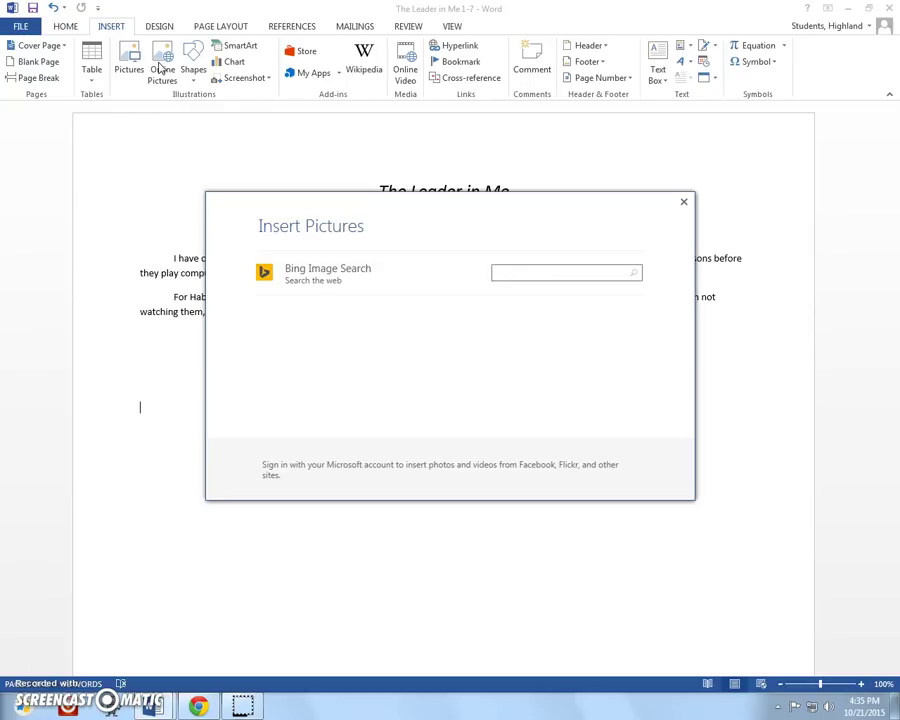
# Step: Search Bing Images for 'soccer ball' and insert the third black-and-white soccer ball clip art
pyautogui.click(499, 273)
pyautogui.click(634, 274)
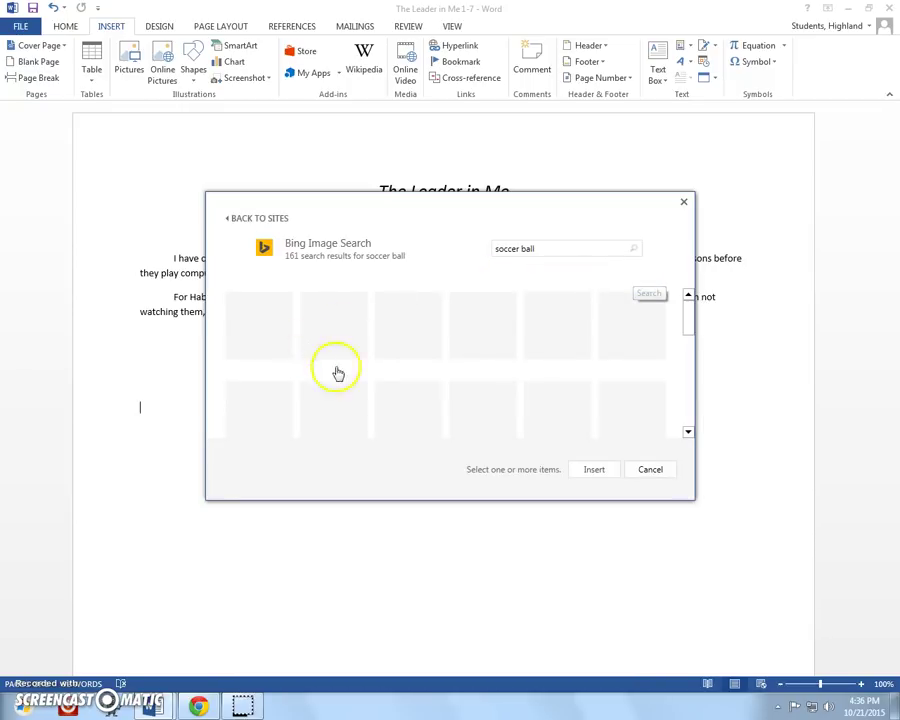
pyautogui.moveTo(690, 312)
pyautogui.mouseDown()
pyautogui.moveTo(686, 373)
pyautogui.moveTo(692, 312)
pyautogui.mouseUp()
pyautogui.click(688, 297)
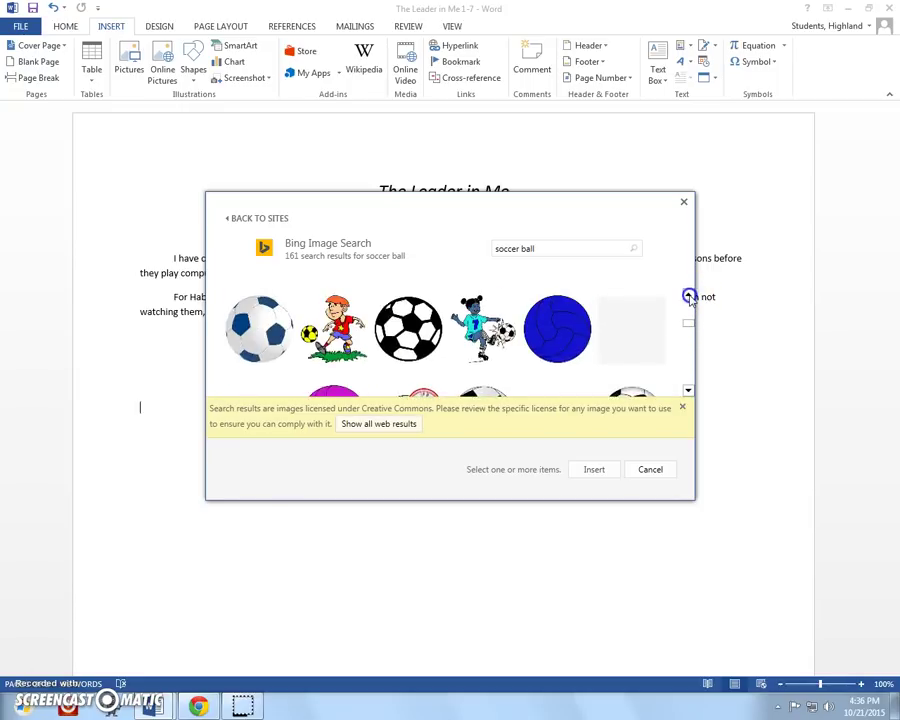
pyautogui.click(688, 297)
pyautogui.click(688, 297)
pyautogui.click(688, 297)
pyautogui.click(688, 297)
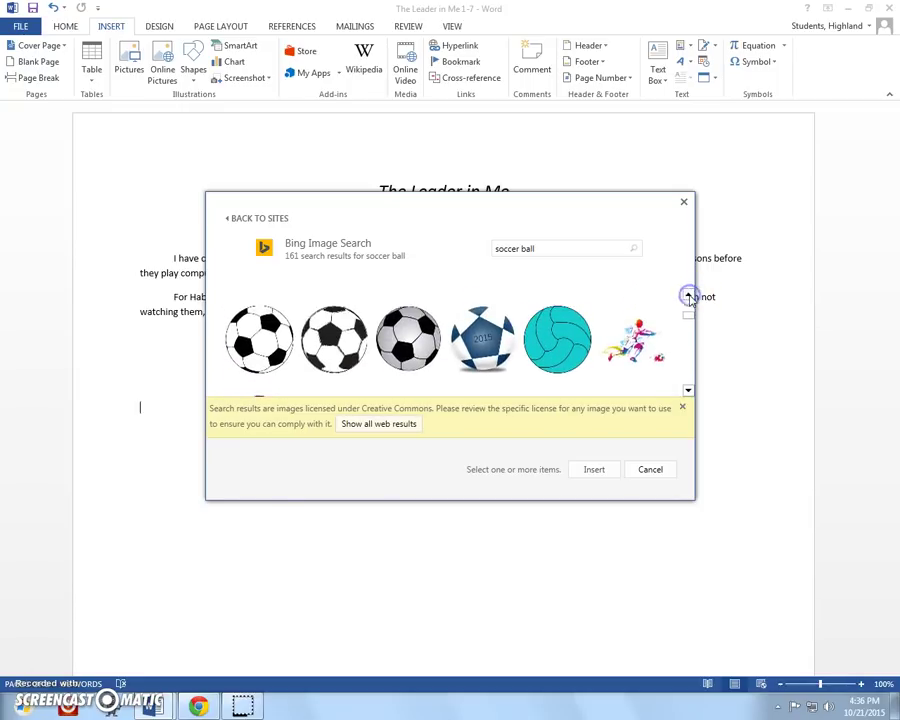
pyautogui.click(404, 330)
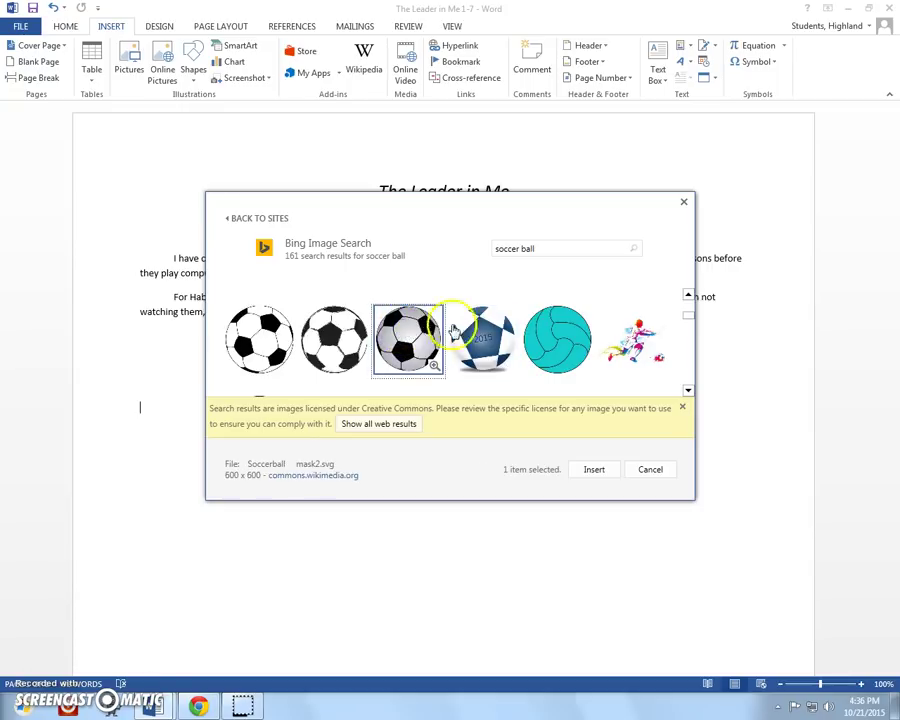
pyautogui.click(594, 470)
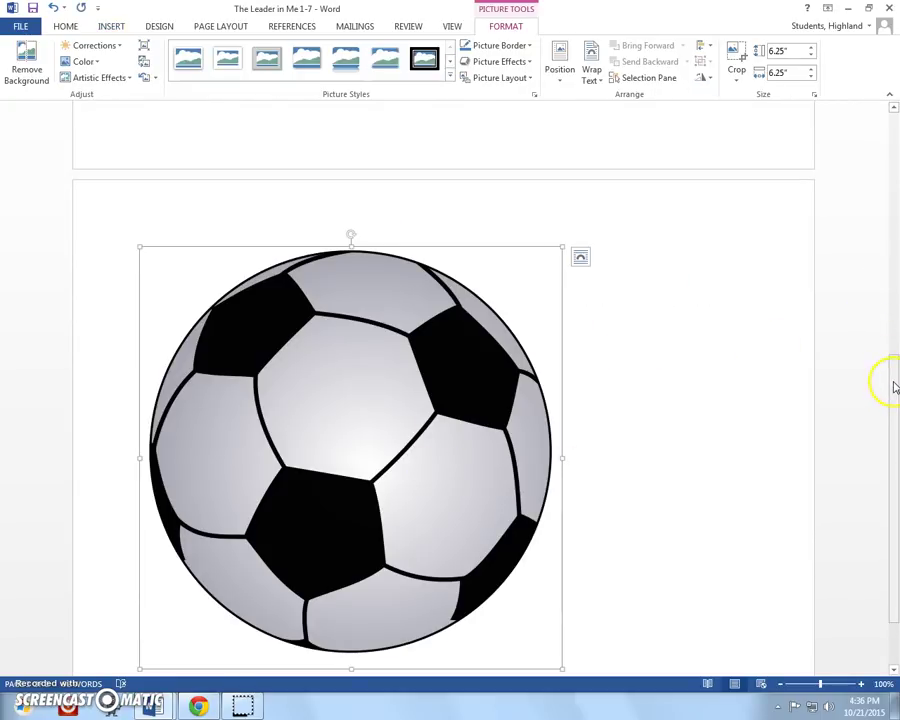
# Step: Drag the soccer ball picture's corner handles until it measures about 3.05" square
pyautogui.moveTo(895, 385); pyautogui.dragTo(896, 229)
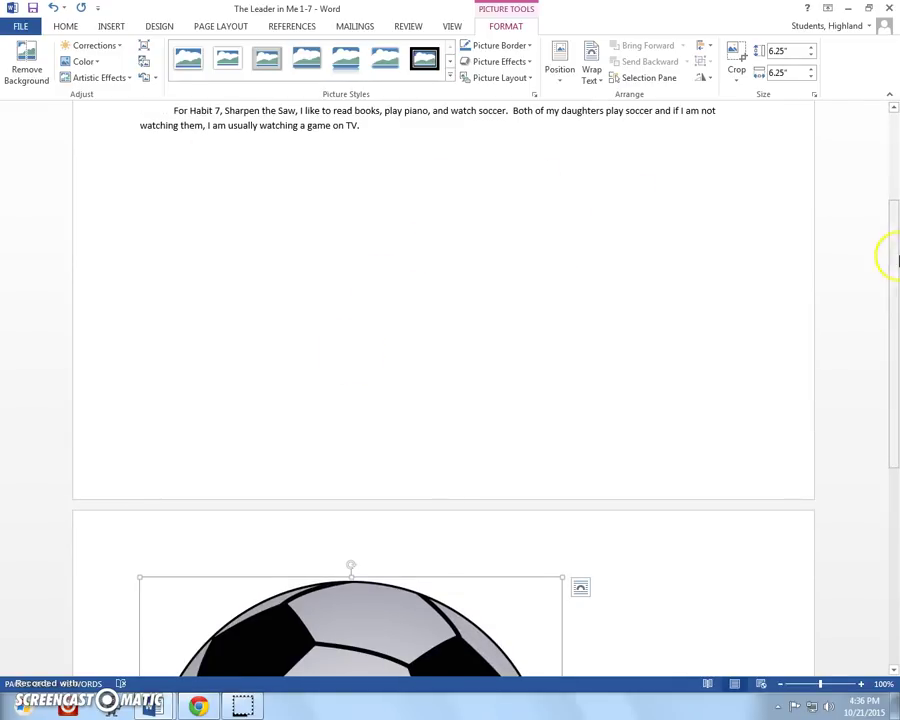
pyautogui.moveTo(895, 315); pyautogui.dragTo(896, 445)
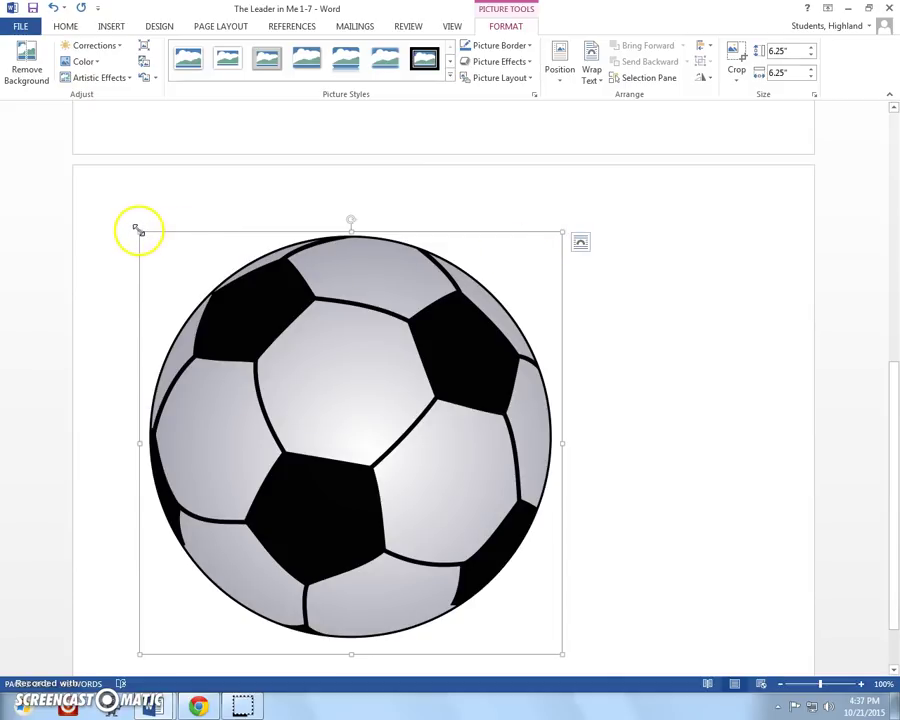
pyautogui.moveTo(139, 233); pyautogui.dragTo(257, 352)
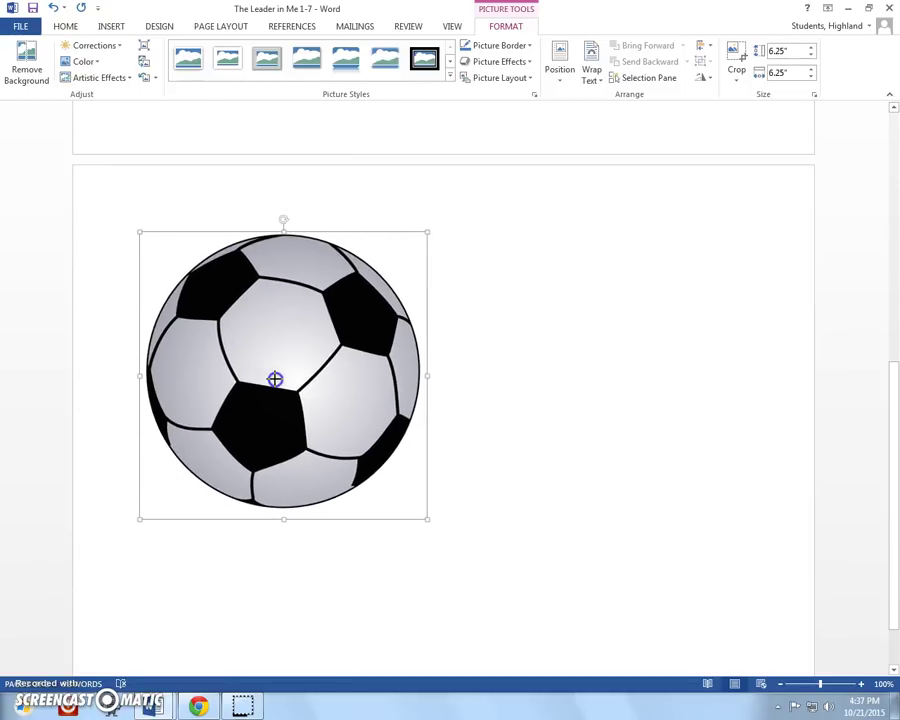
pyautogui.click(528, 358)
pyautogui.scroll(3, 528, 358)
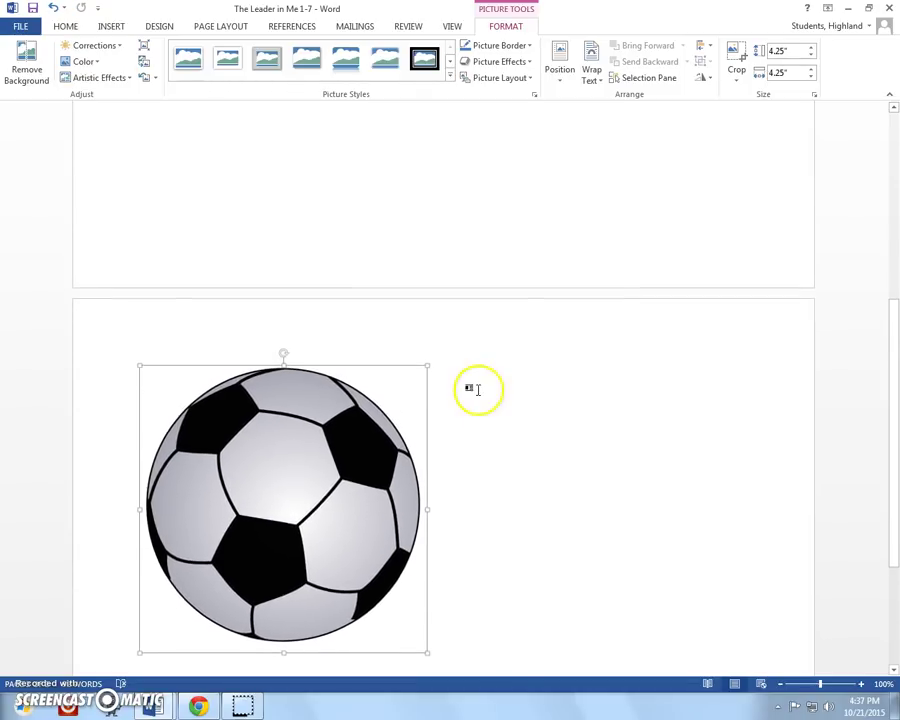
pyautogui.moveTo(426, 367); pyautogui.dragTo(302, 442)
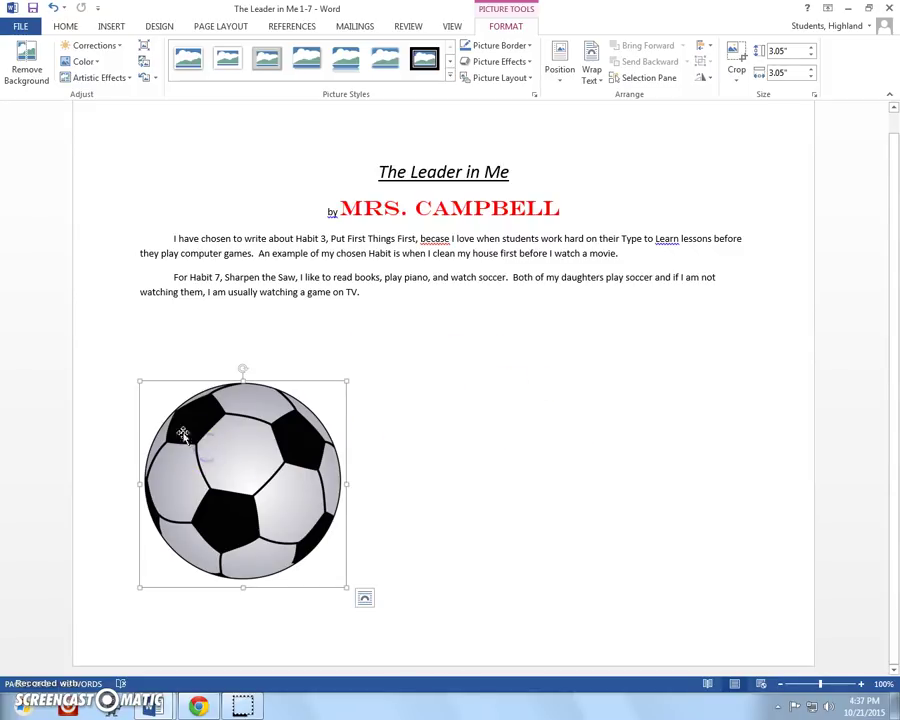
# Step: Center the soccer ball picture with the Home tab's Center command and check its wrapping options
pyautogui.click(62, 26)
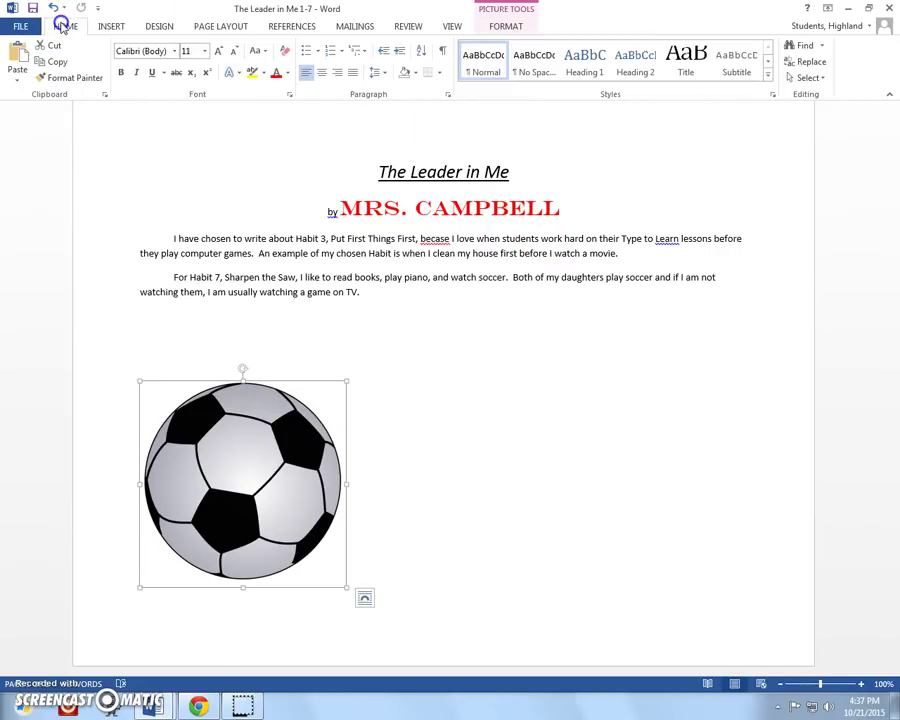
pyautogui.click(324, 76)
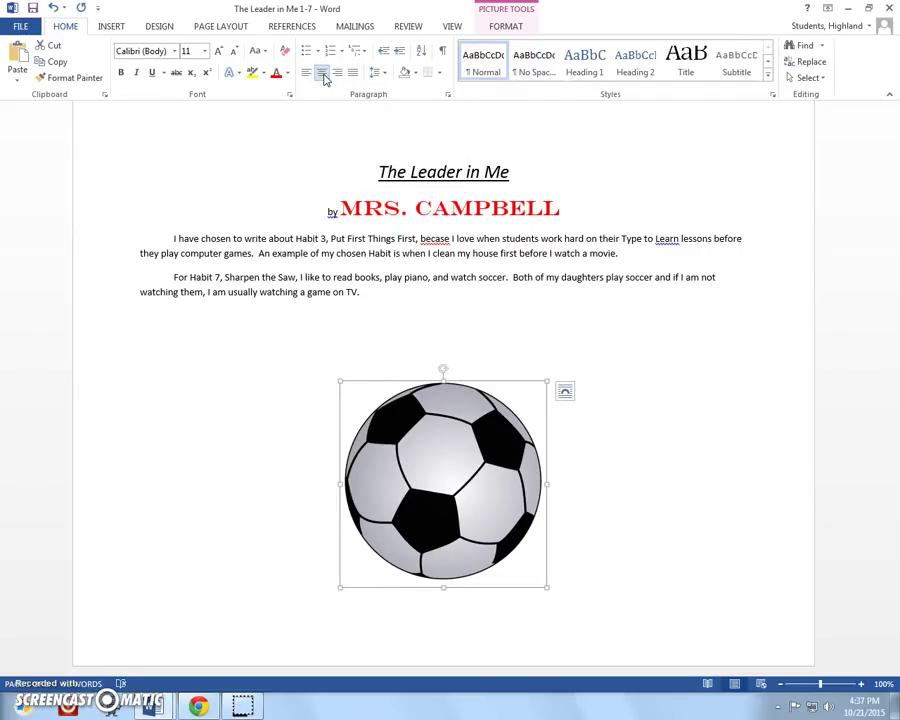
pyautogui.click(477, 492)
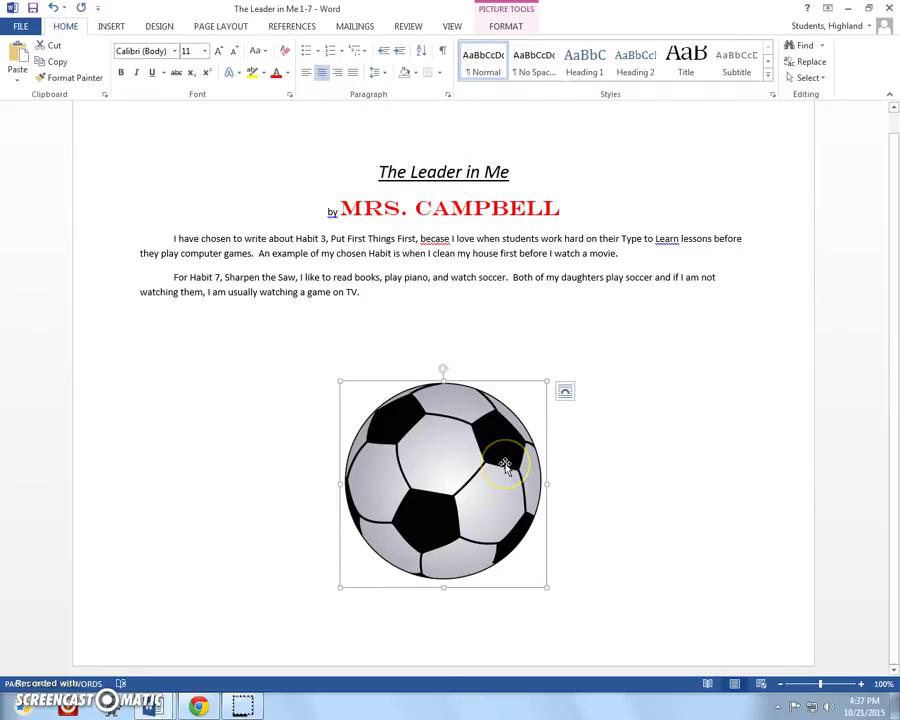
pyautogui.moveTo(442, 386)
pyautogui.mouseDown()
pyautogui.moveTo(440, 369)
pyautogui.moveTo(388, 368)
pyautogui.moveTo(374, 390)
pyautogui.moveTo(380, 378)
pyautogui.moveTo(461, 372)
pyautogui.moveTo(486, 386)
pyautogui.moveTo(427, 370)
pyautogui.moveTo(440, 371)
pyautogui.mouseUp()
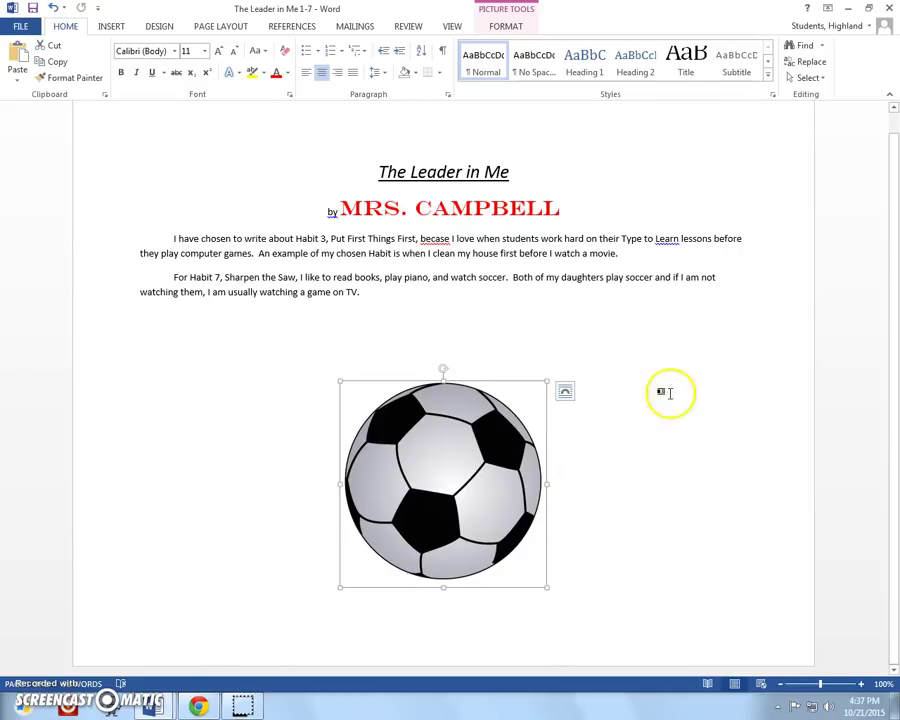
pyautogui.click(565, 393)
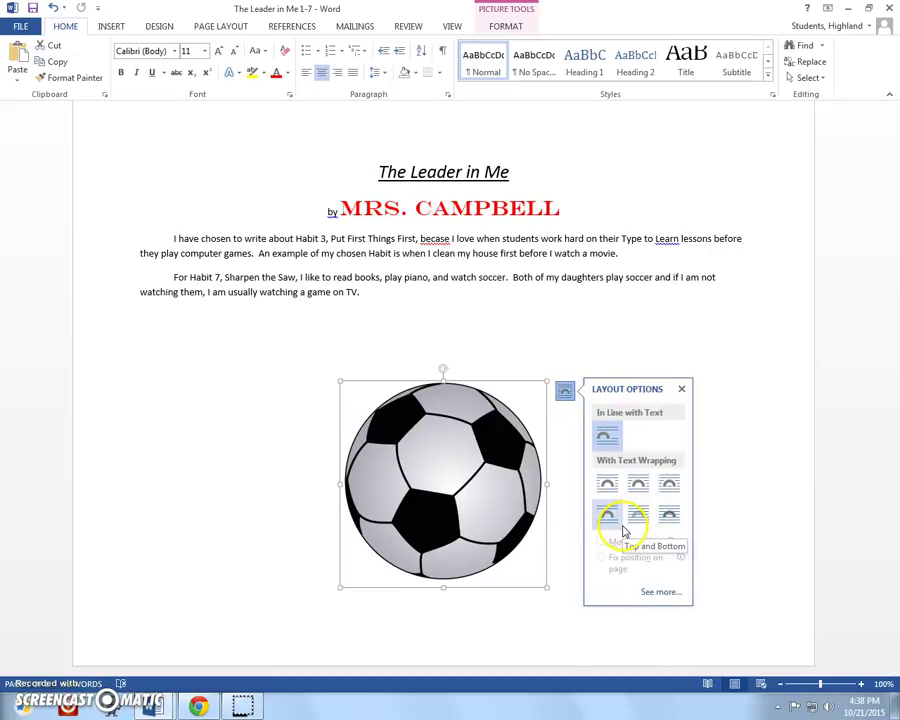
pyautogui.click(602, 330)
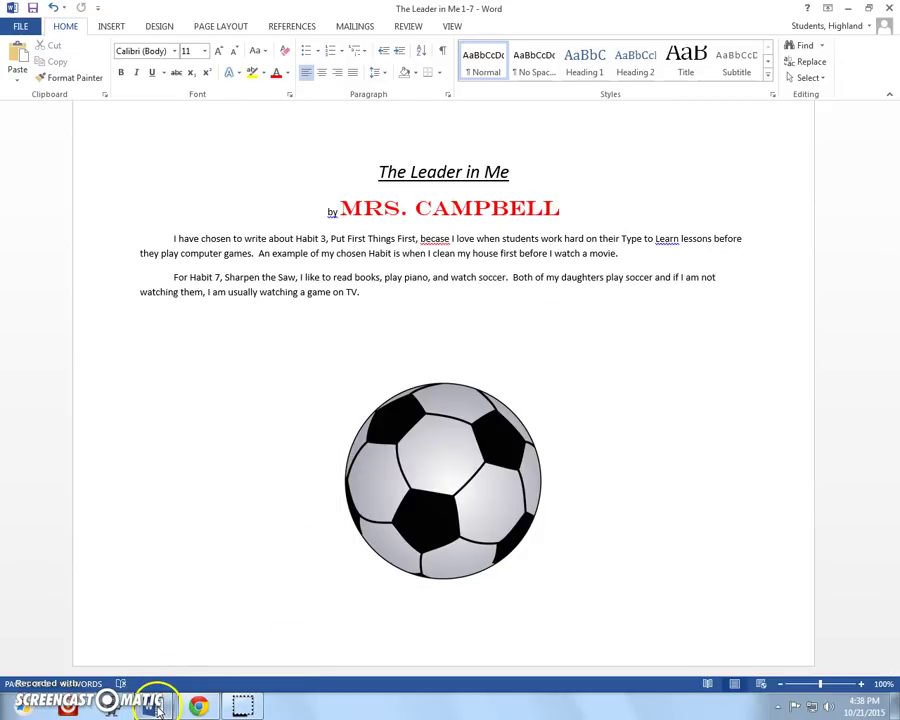
pyautogui.moveTo(152, 706)
pyautogui.click(155, 648)
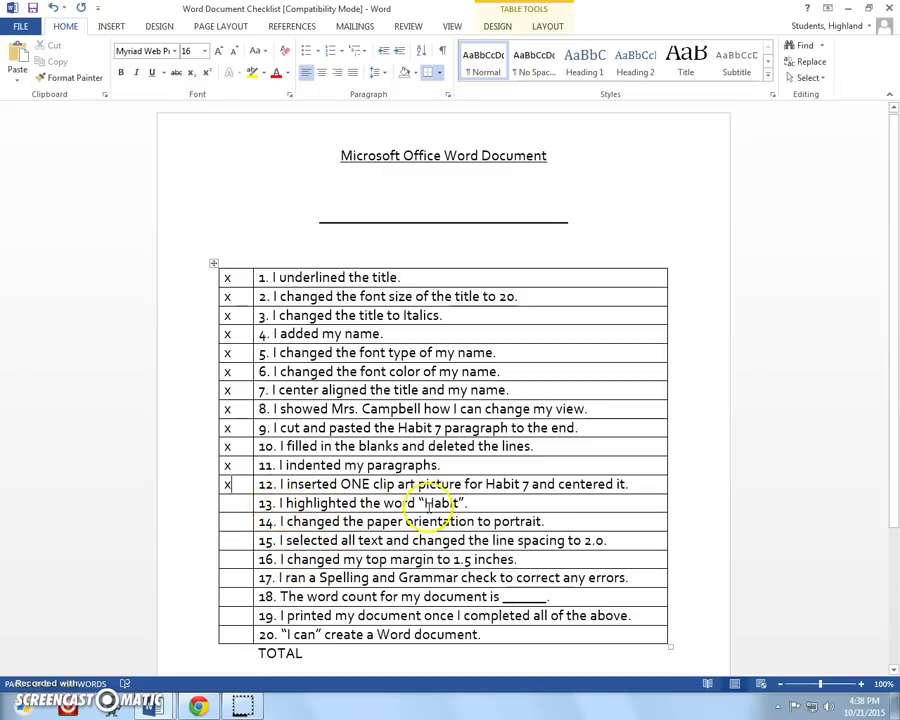
pyautogui.click(848, 10)
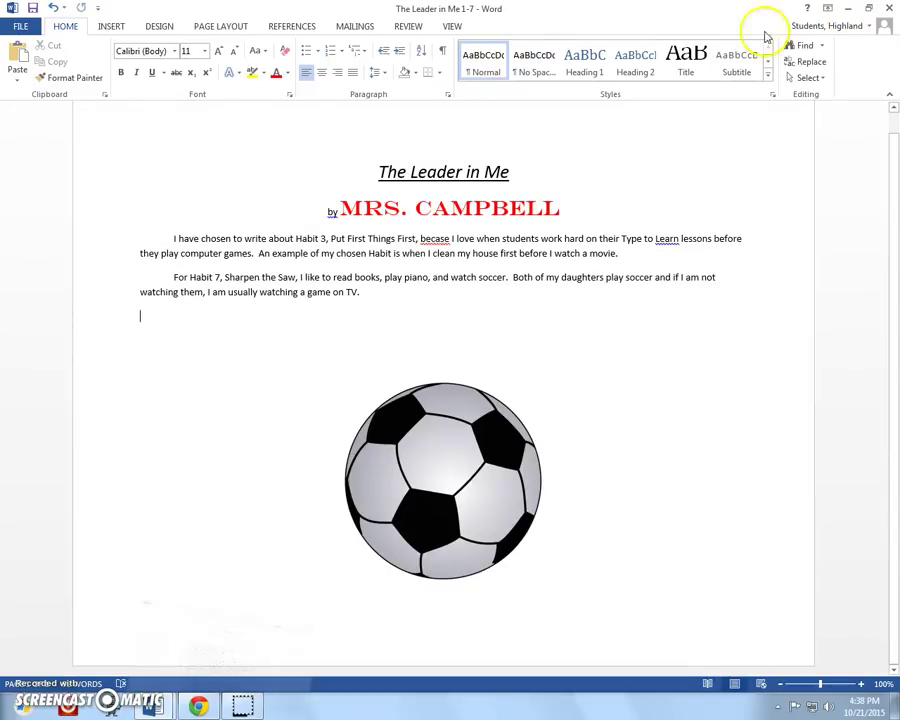
# Step: Highlight 'Habit' in yellow in Habit 3, the Habit 7 paragraph and the chosen-Habit line
pyautogui.click(296, 238)
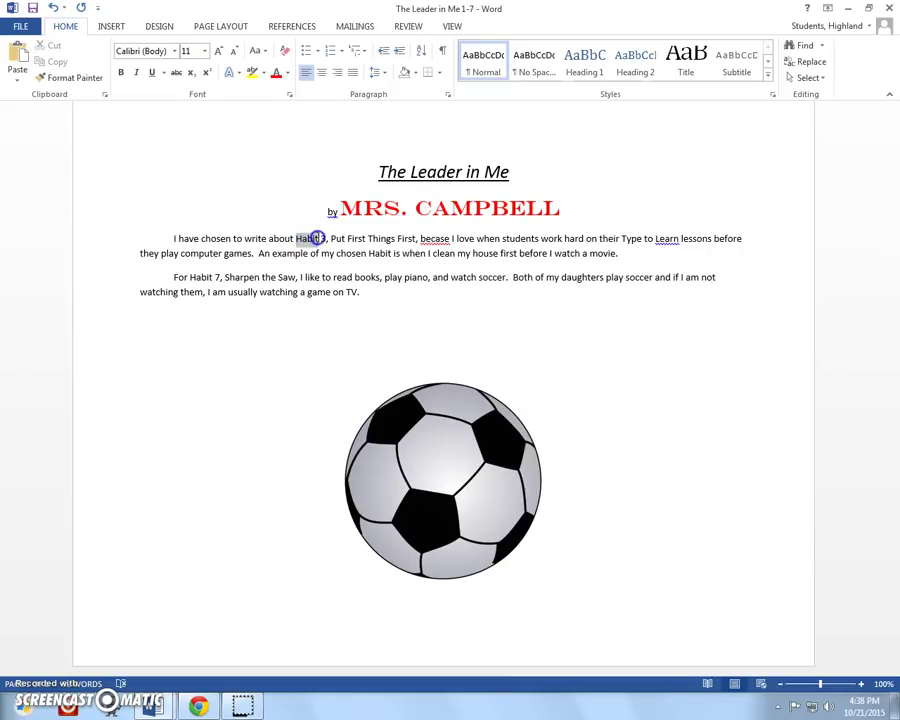
pyautogui.moveTo(316, 238); pyautogui.dragTo(320, 241)
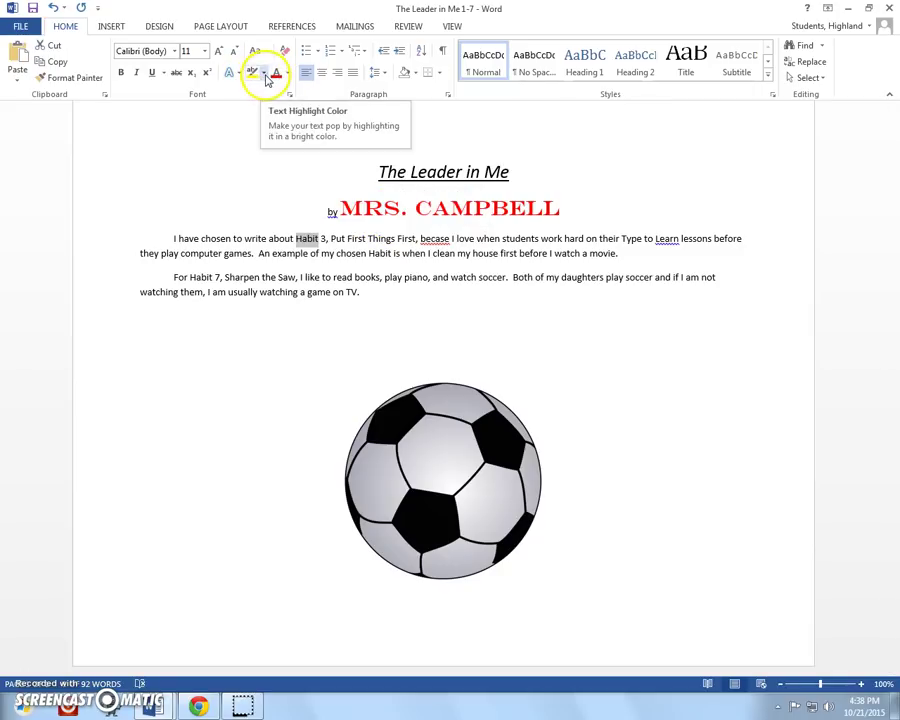
pyautogui.click(264, 76)
pyautogui.click(257, 93)
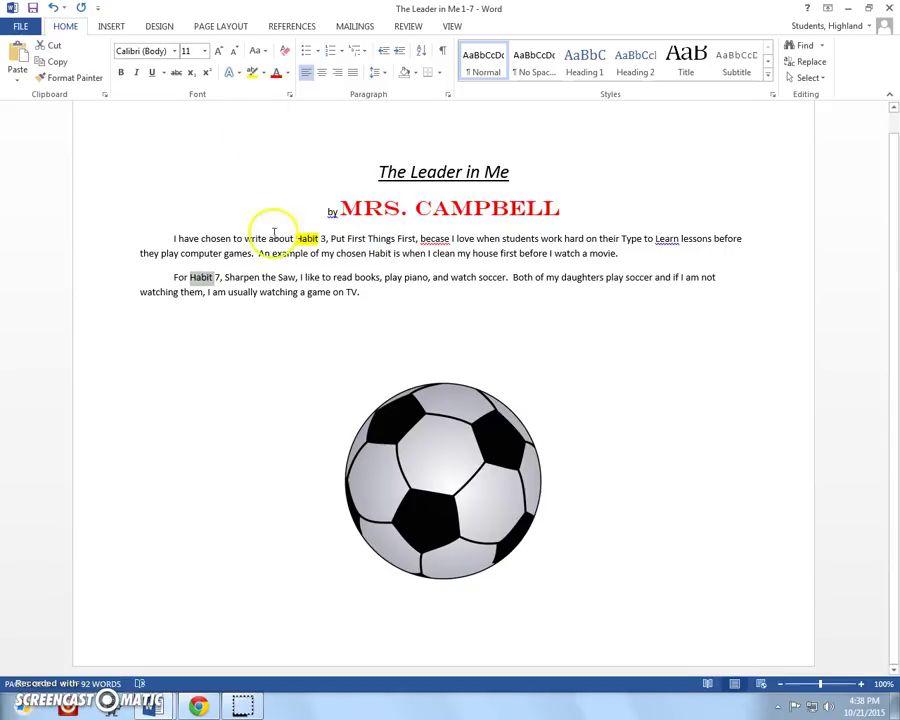
pyautogui.click(263, 74)
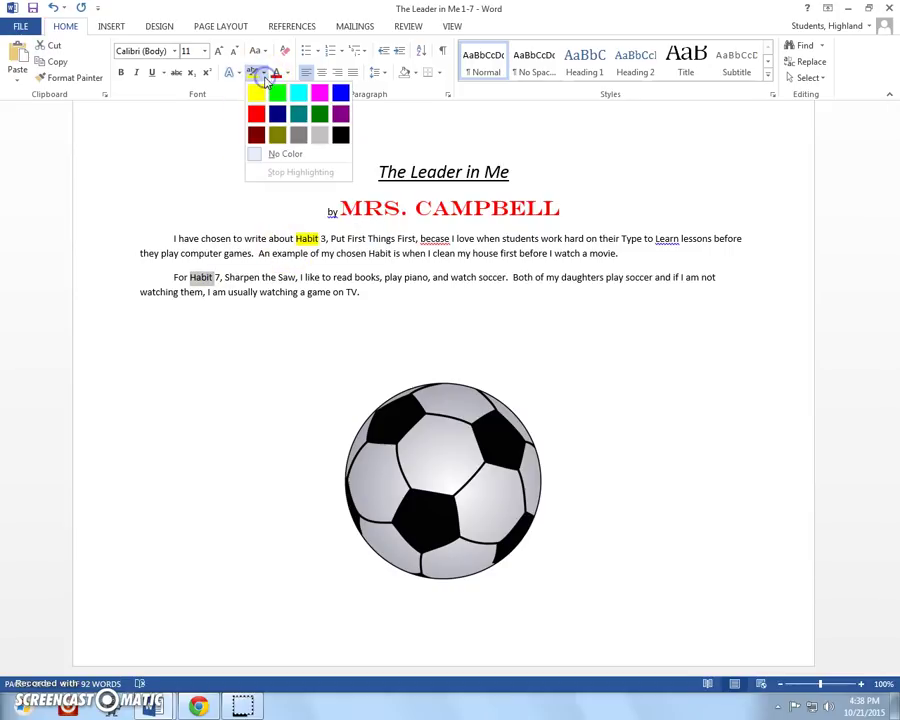
pyautogui.click(256, 93)
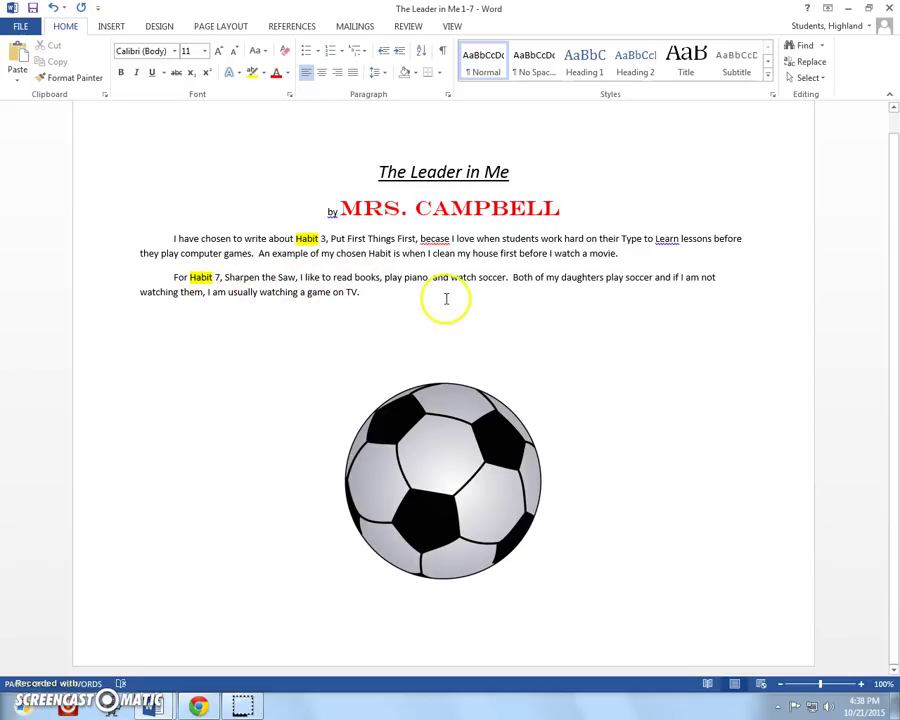
pyautogui.click(377, 252)
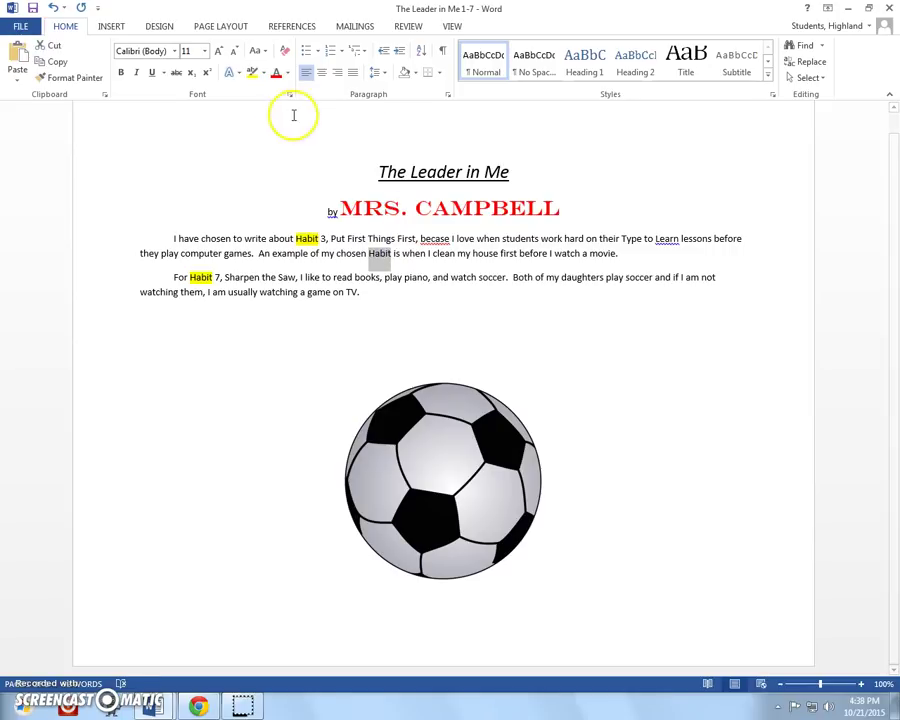
pyautogui.click(264, 73)
pyautogui.click(258, 92)
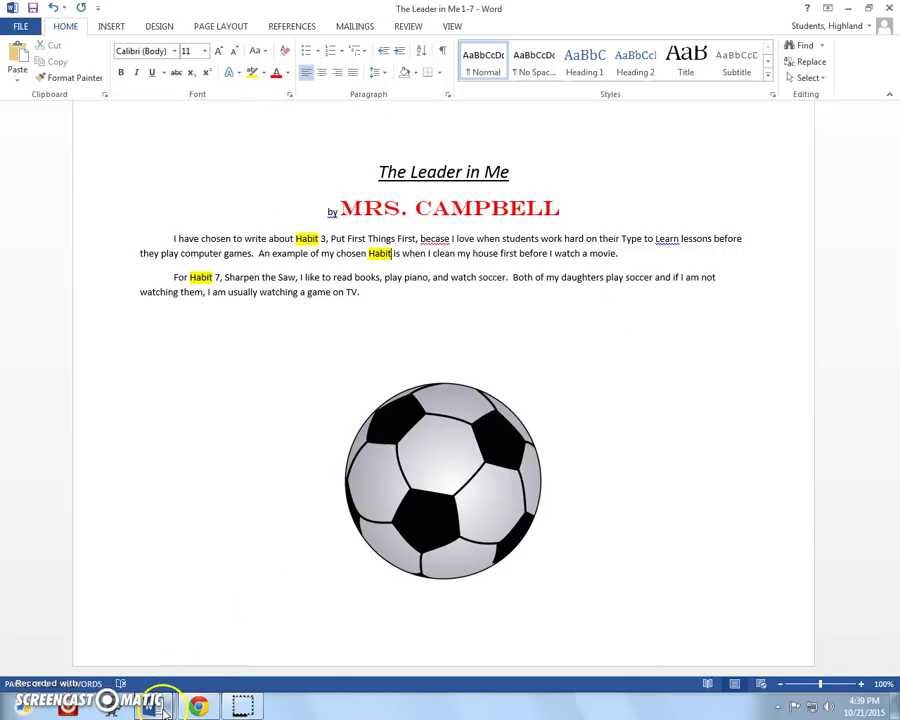
# Step: Type an x beside checklist item 13 (highlighting 'Habit') and minimize the checklist window
pyautogui.moveTo(150, 705)
pyautogui.click(151, 643)
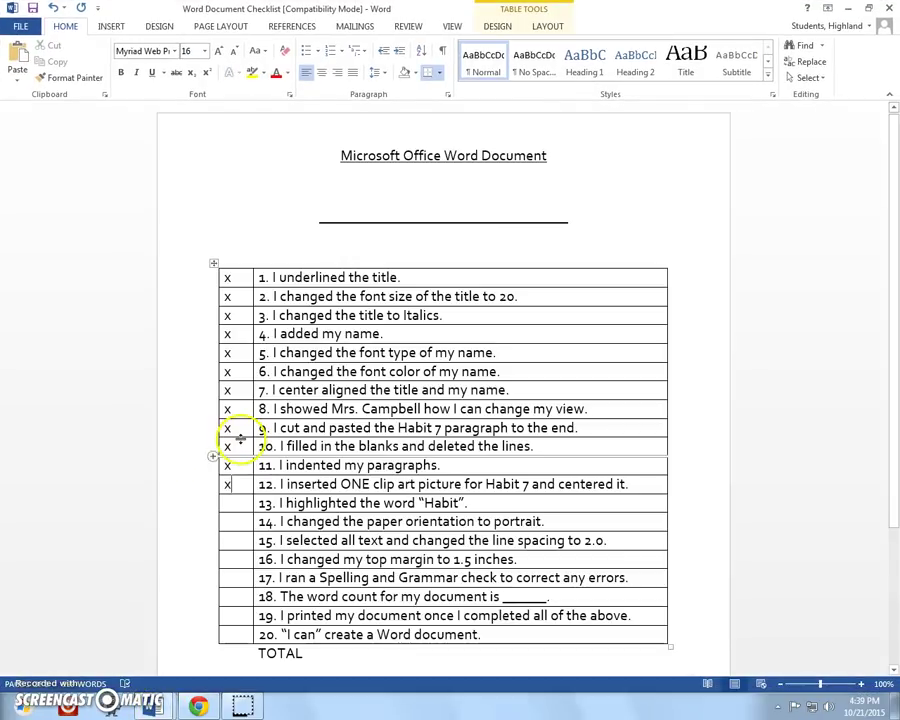
pyautogui.click(231, 506)
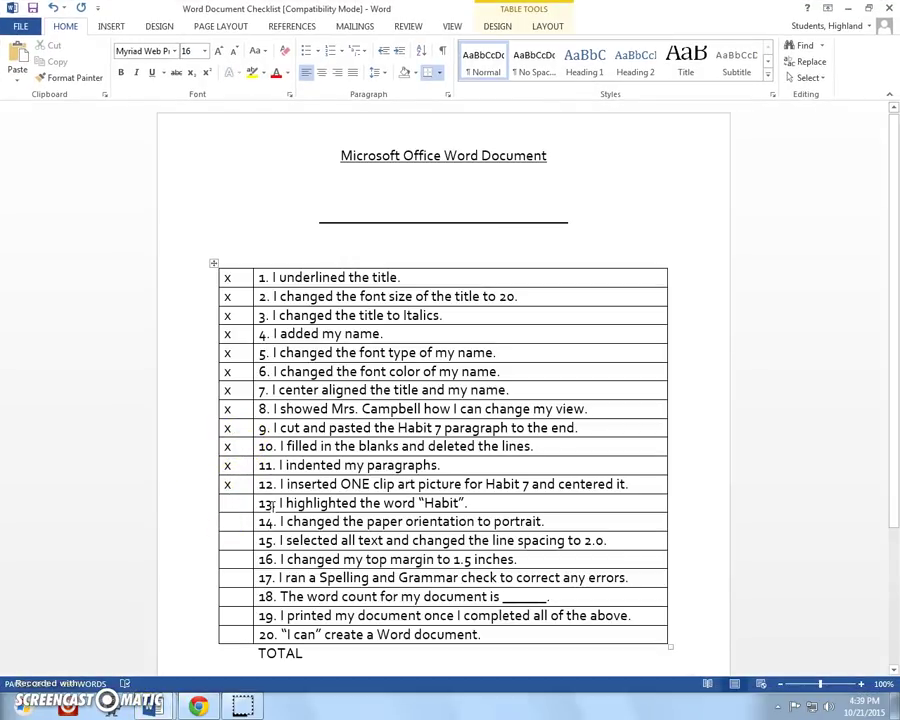
pyautogui.write('x')
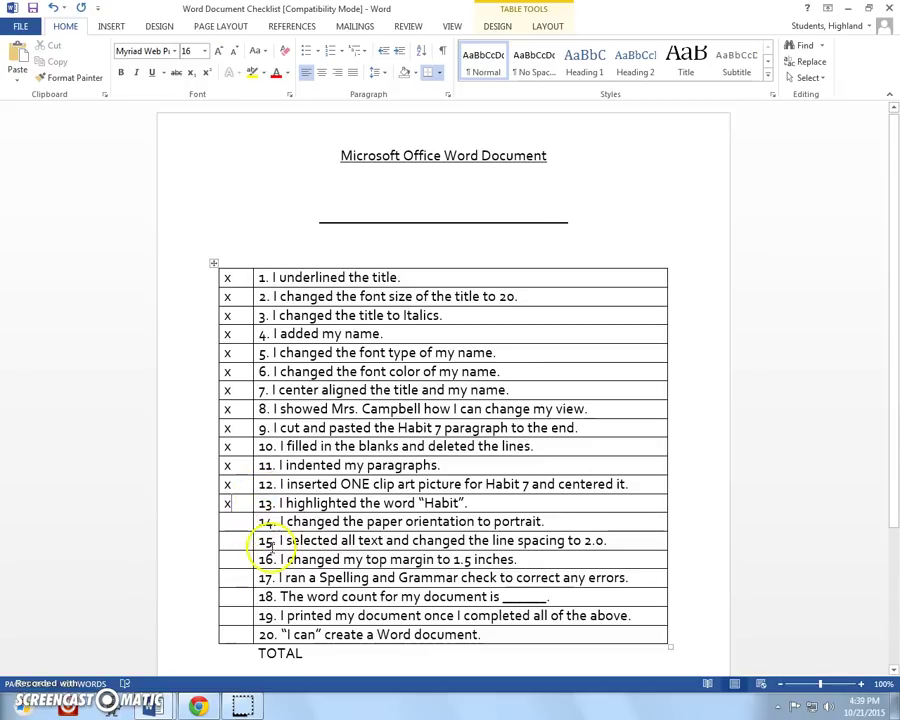
pyautogui.click(849, 9)
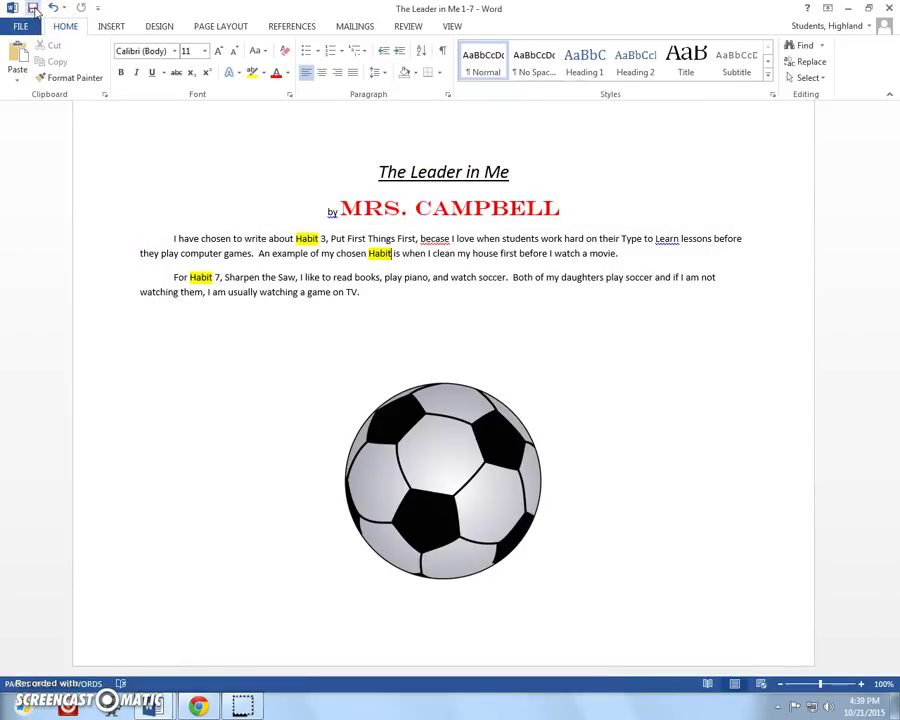
# Step: Save the Leader in Me worksheet and close Word
pyautogui.click(33, 9)
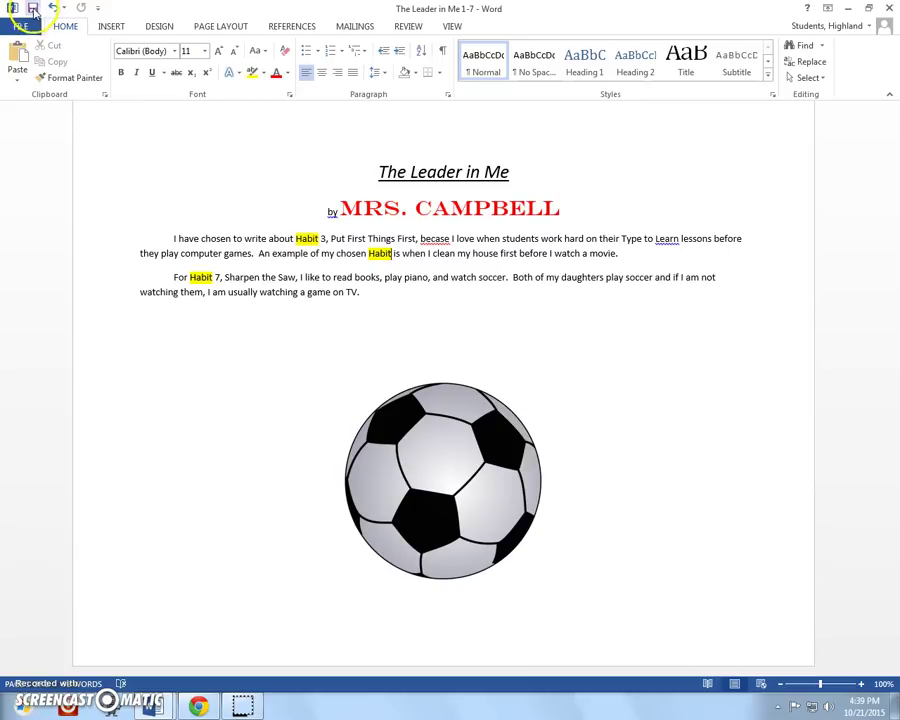
pyautogui.click(888, 11)
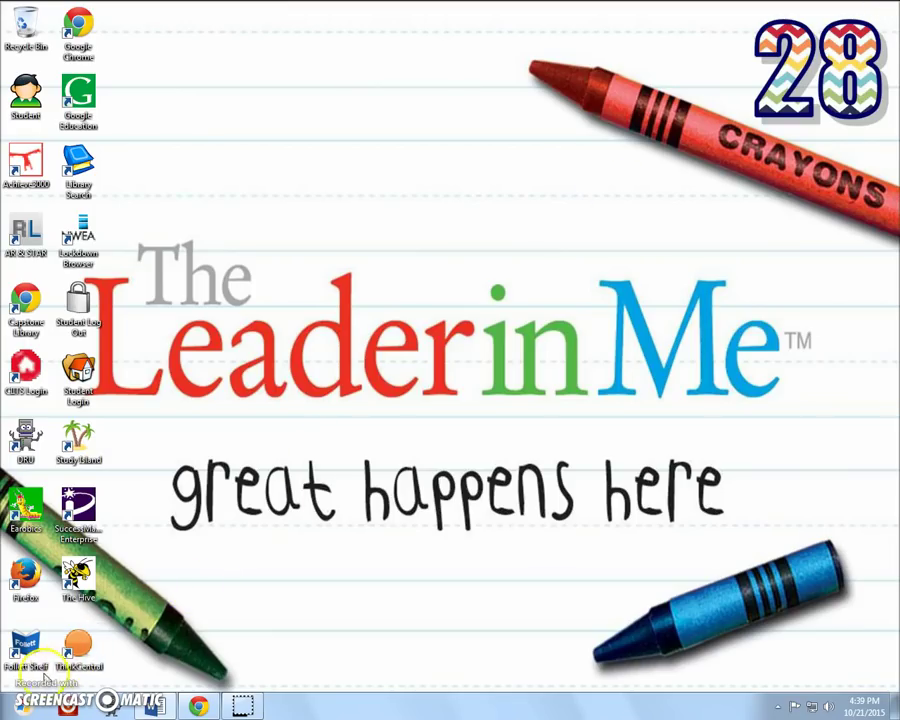
pyautogui.click(187, 608)
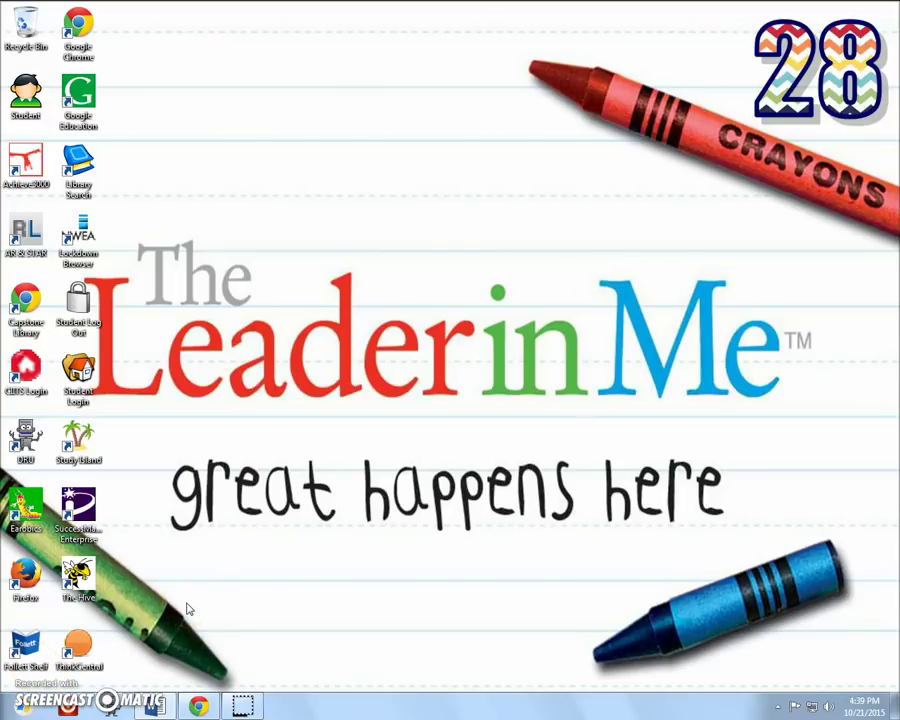